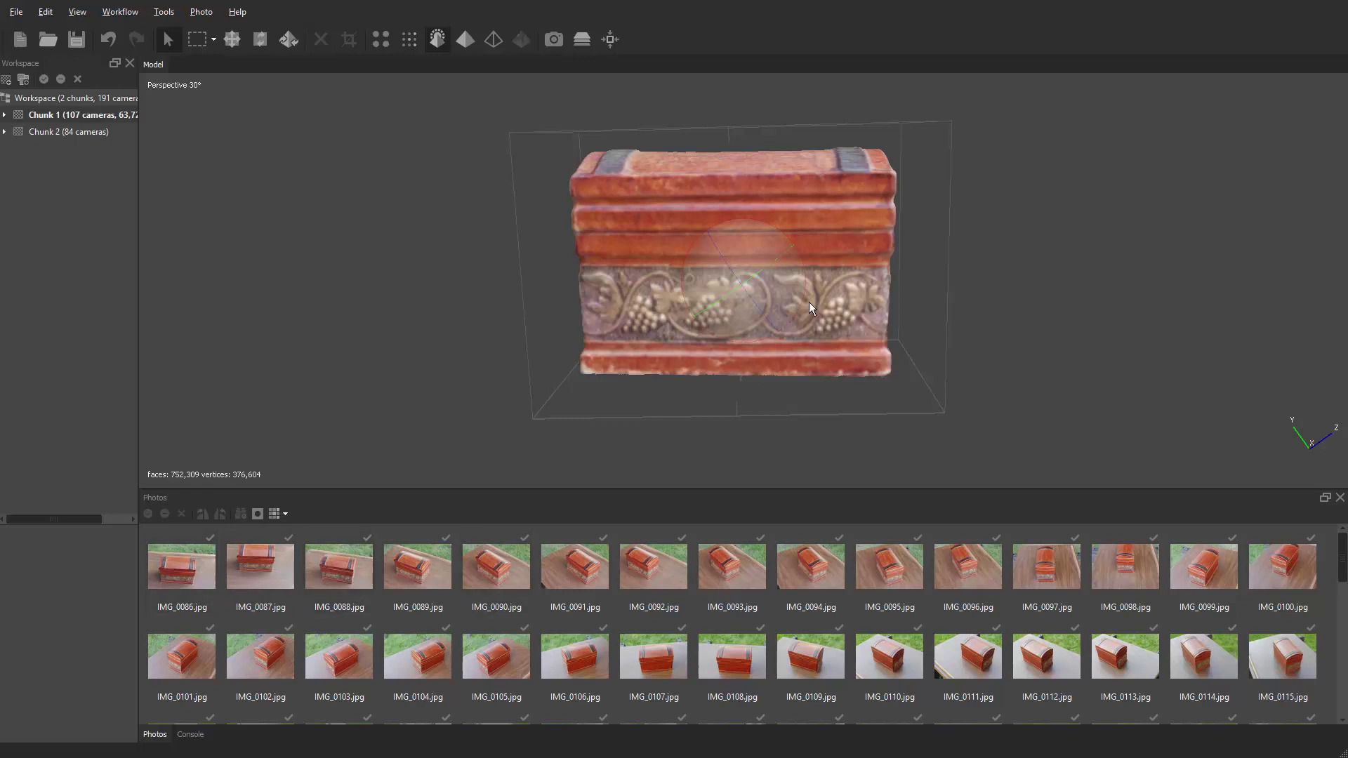
Open photo IMG_0086.jpg of the carved chest in its own tab
{"action": "double_click", "coordinate": [188, 559]}
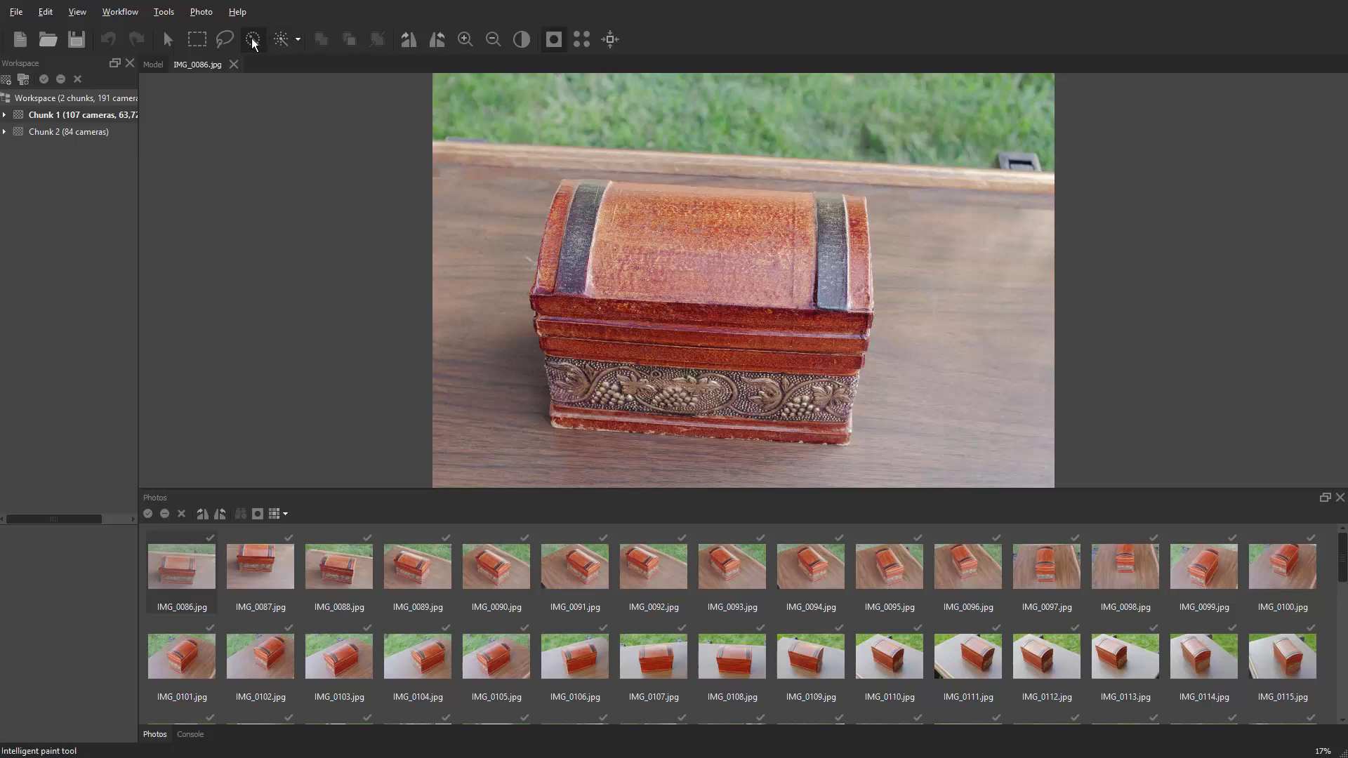
{"action": "mouse_move", "coordinate": [584, 208]}
{"action": "left_mouse_down"}
{"action": "mouse_move", "coordinate": [651, 267]}
{"action": "mouse_move", "coordinate": [708, 260]}
{"action": "mouse_move", "coordinate": [791, 241]}
{"action": "mouse_move", "coordinate": [771, 195]}
{"action": "mouse_move", "coordinate": [714, 217]}
{"action": "mouse_move", "coordinate": [704, 237]}
{"action": "mouse_move", "coordinate": [767, 290]}
{"action": "mouse_move", "coordinate": [895, 264]}
{"action": "mouse_move", "coordinate": [903, 222]}
{"action": "mouse_move", "coordinate": [956, 231]}
{"action": "left_mouse_up"}
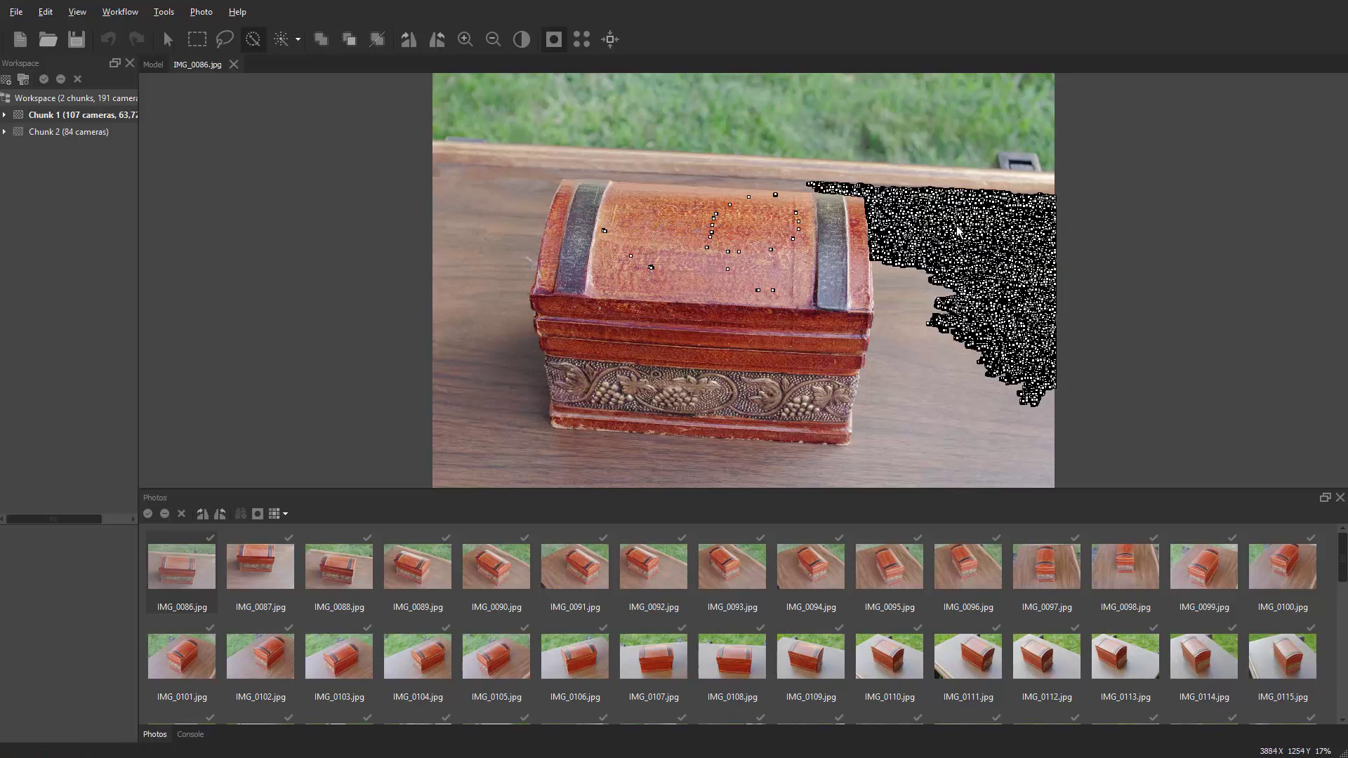
{"action": "left_click", "coordinate": [278, 48]}
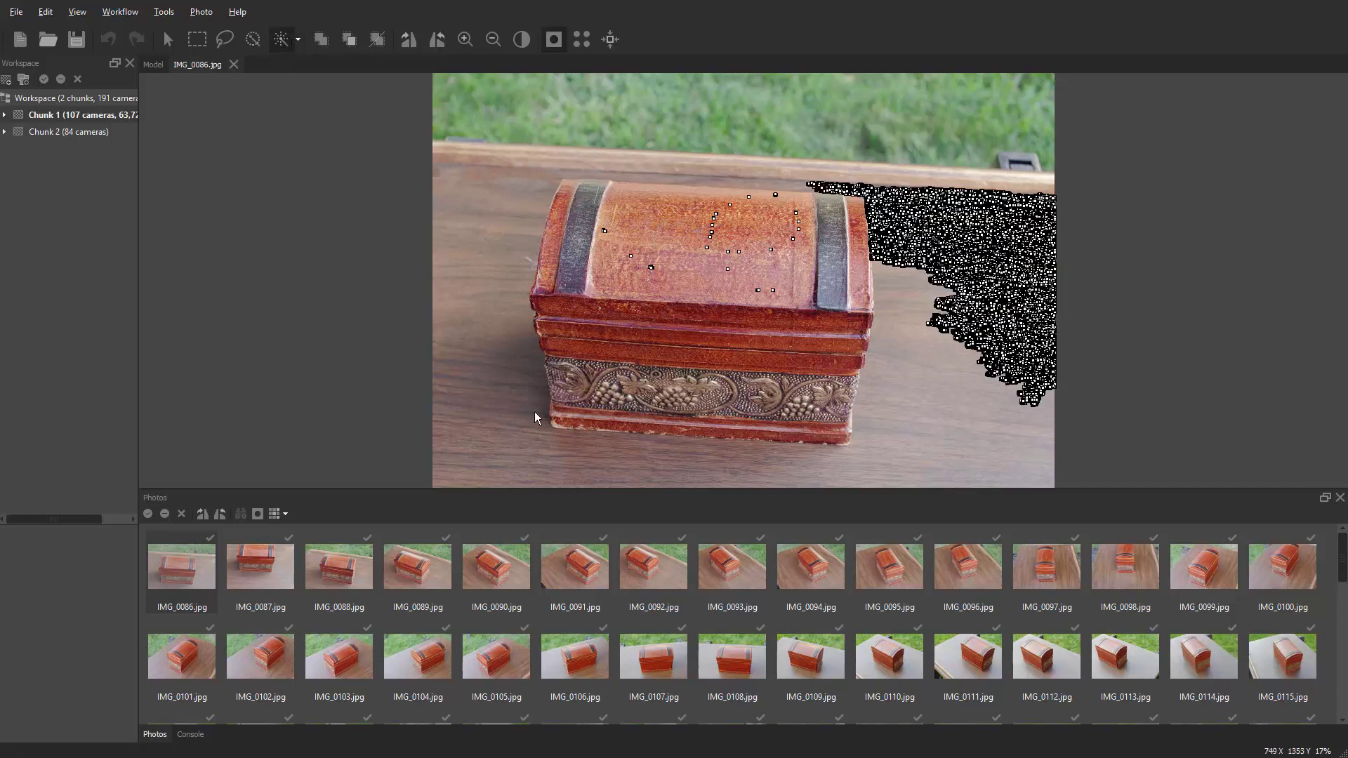
{"action": "left_click", "coordinate": [648, 414]}
{"action": "left_click", "coordinate": [899, 429]}
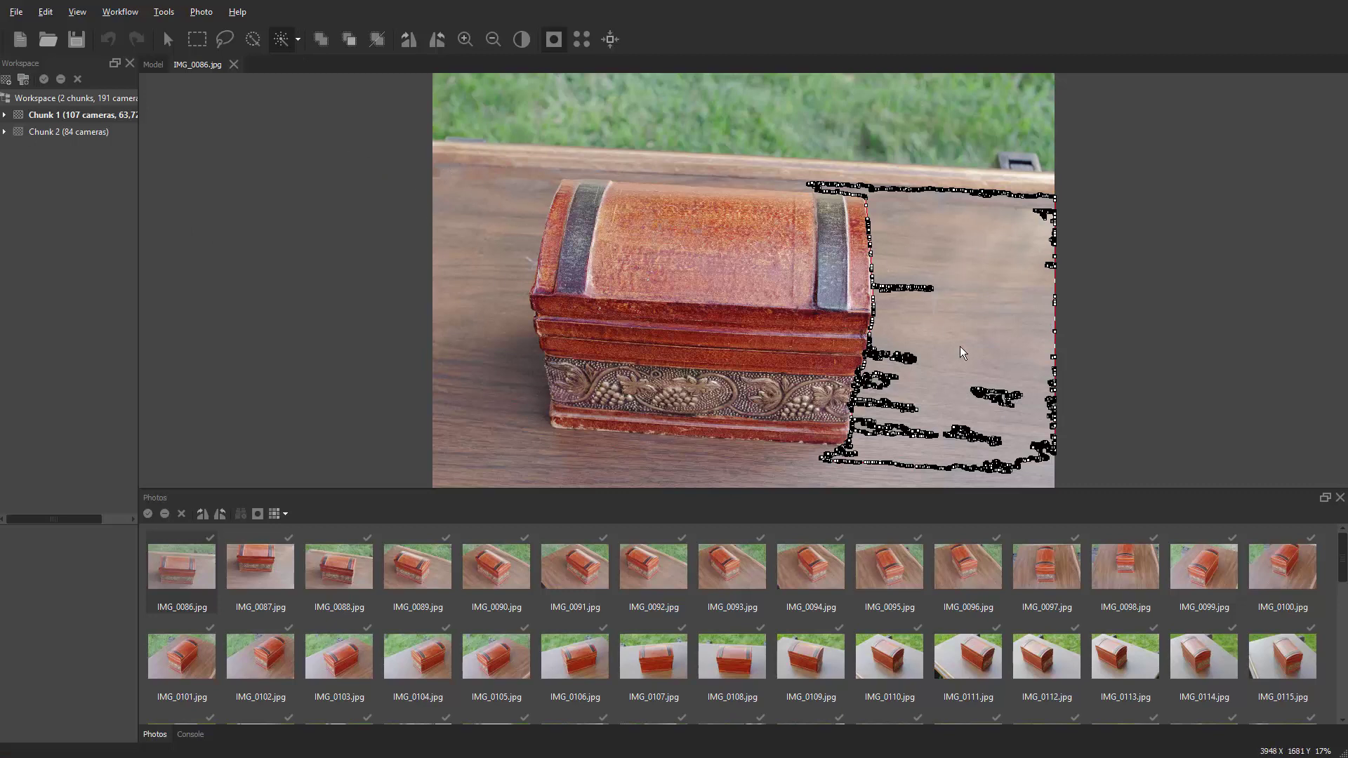
{"action": "right_click", "coordinate": [762, 272]}
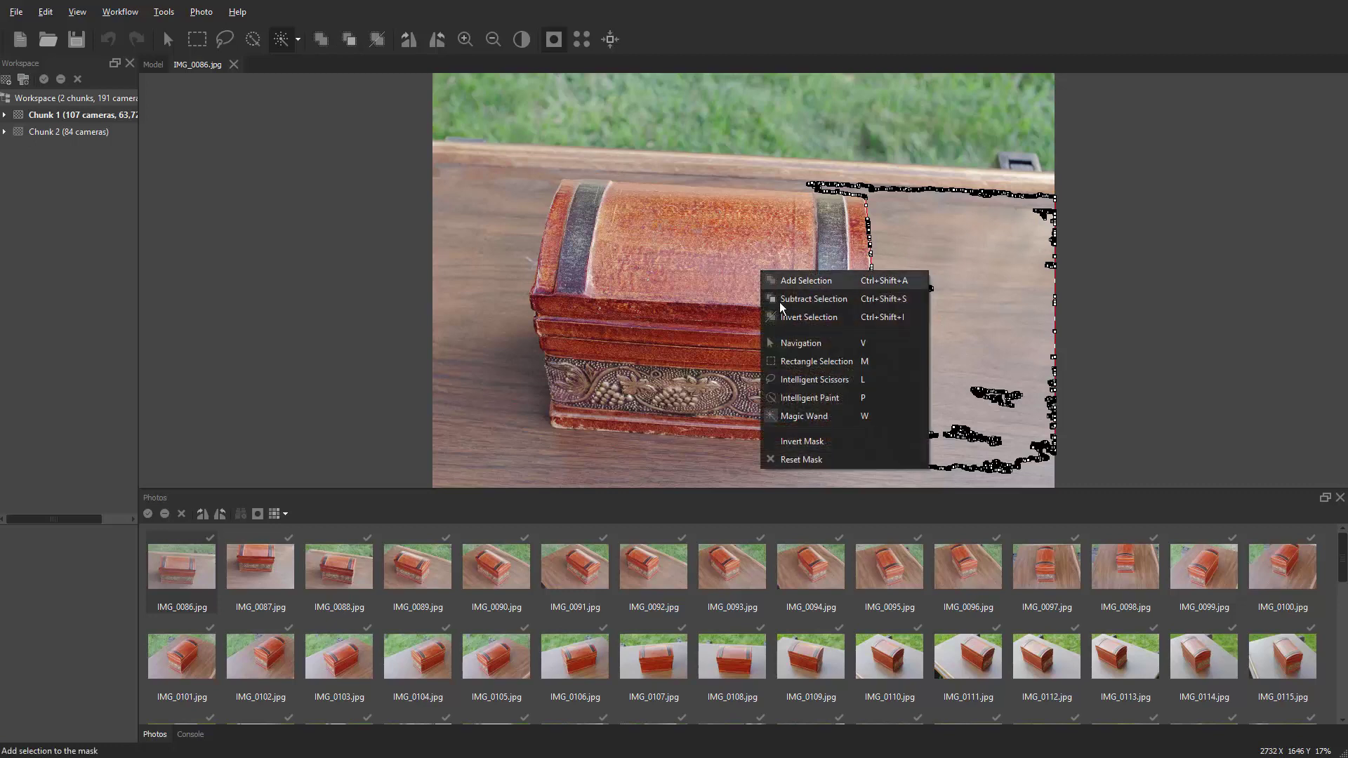
{"action": "left_click", "coordinate": [812, 460]}
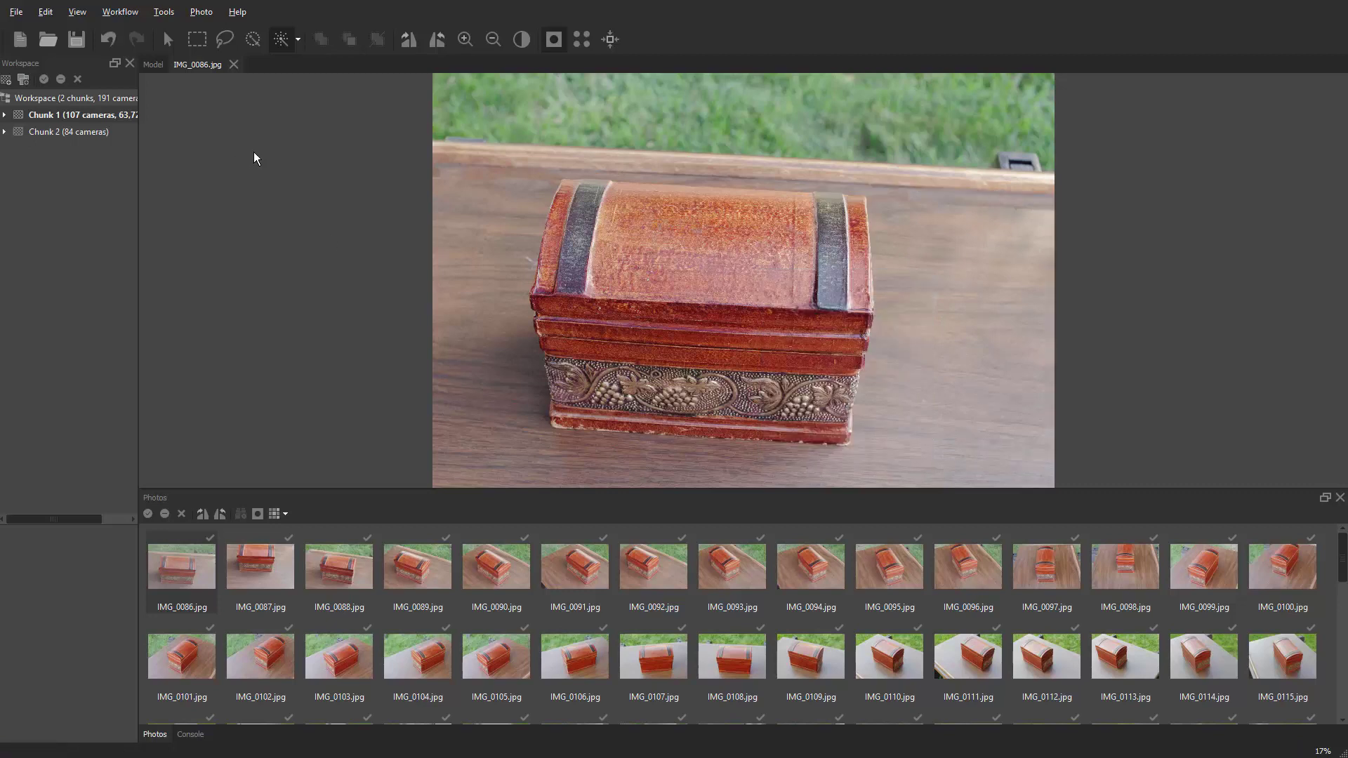
Trace the chest outline in IMG_0086 with Intelligent Scissors and add it to the mask
{"action": "left_click", "coordinate": [226, 40]}
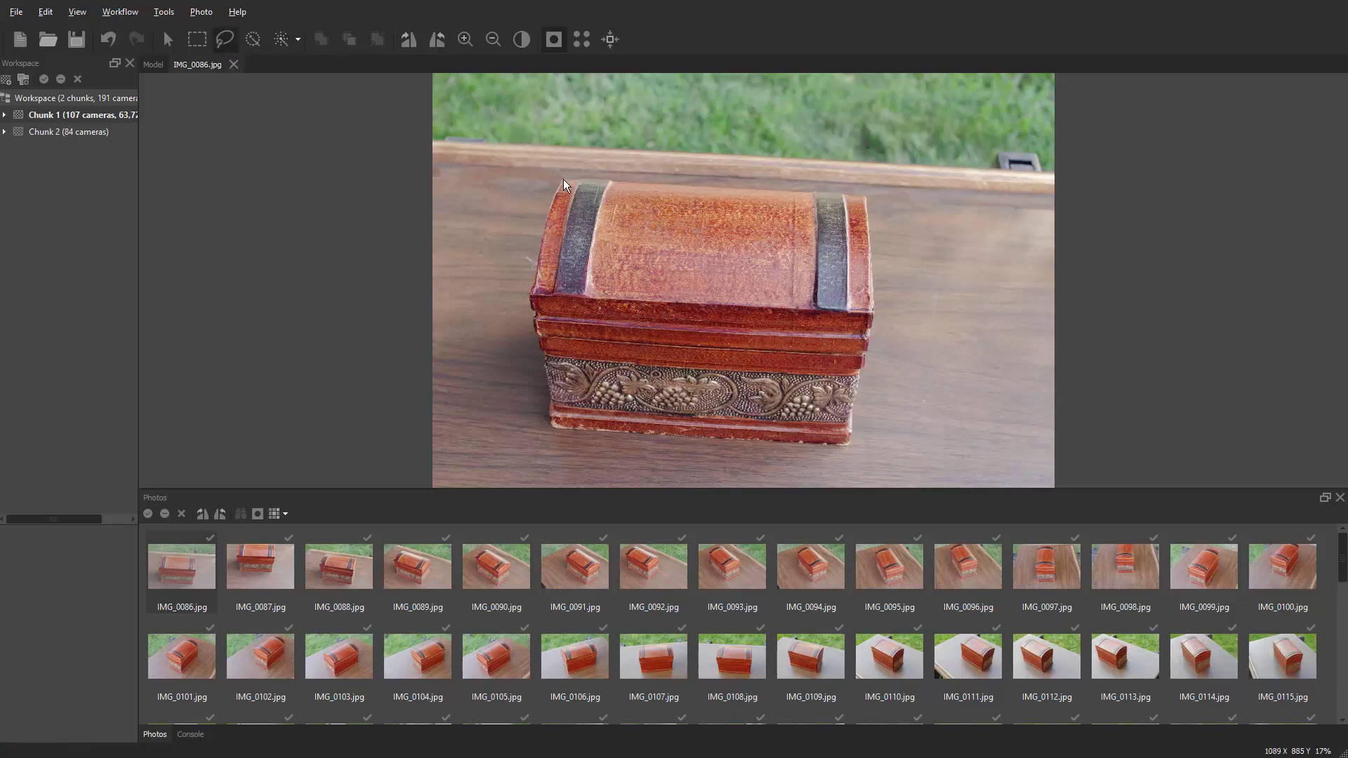
{"action": "left_click", "coordinate": [610, 181]}
{"action": "left_click", "coordinate": [849, 445]}
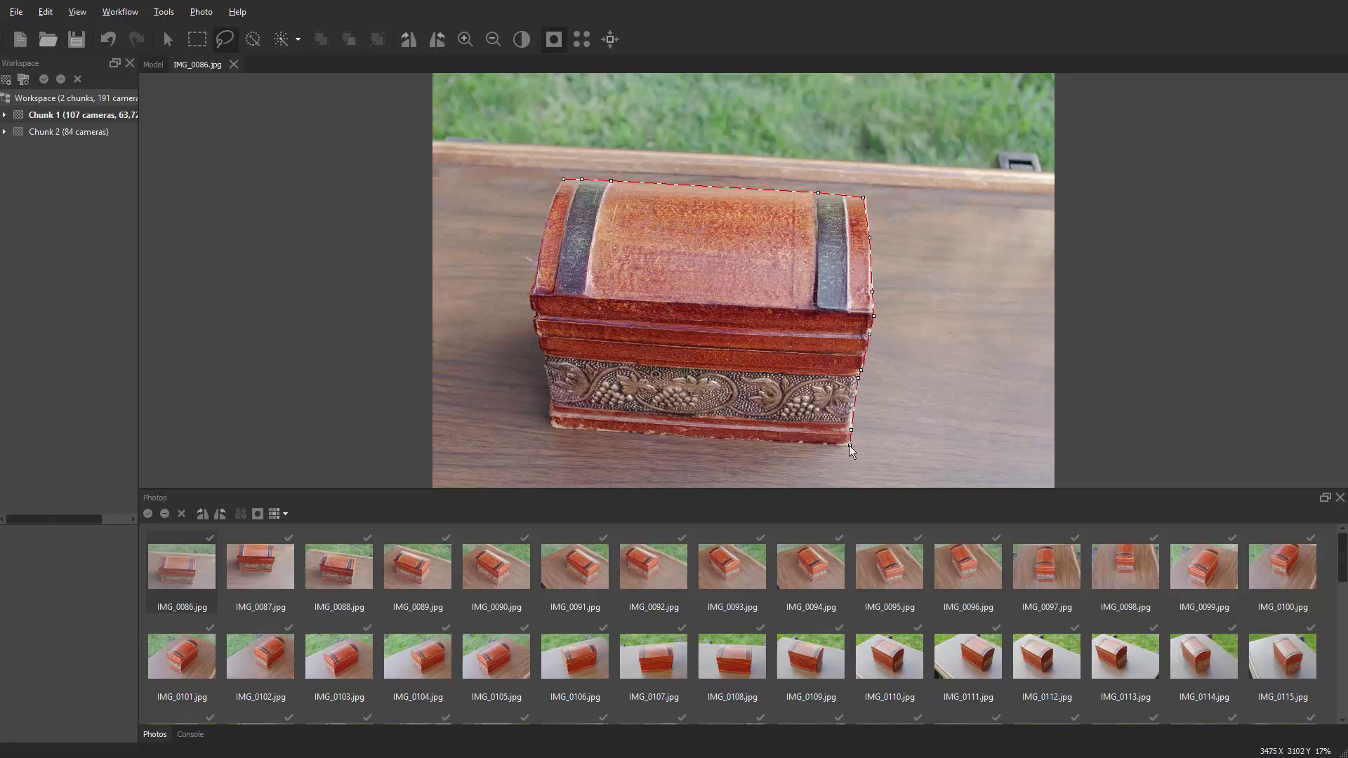
{"action": "left_click", "coordinate": [548, 413]}
{"action": "left_click", "coordinate": [539, 338]}
{"action": "left_click", "coordinate": [535, 315]}
{"action": "left_click", "coordinate": [550, 208]}
{"action": "left_click", "coordinate": [563, 180]}
{"action": "left_click", "coordinate": [322, 36]}
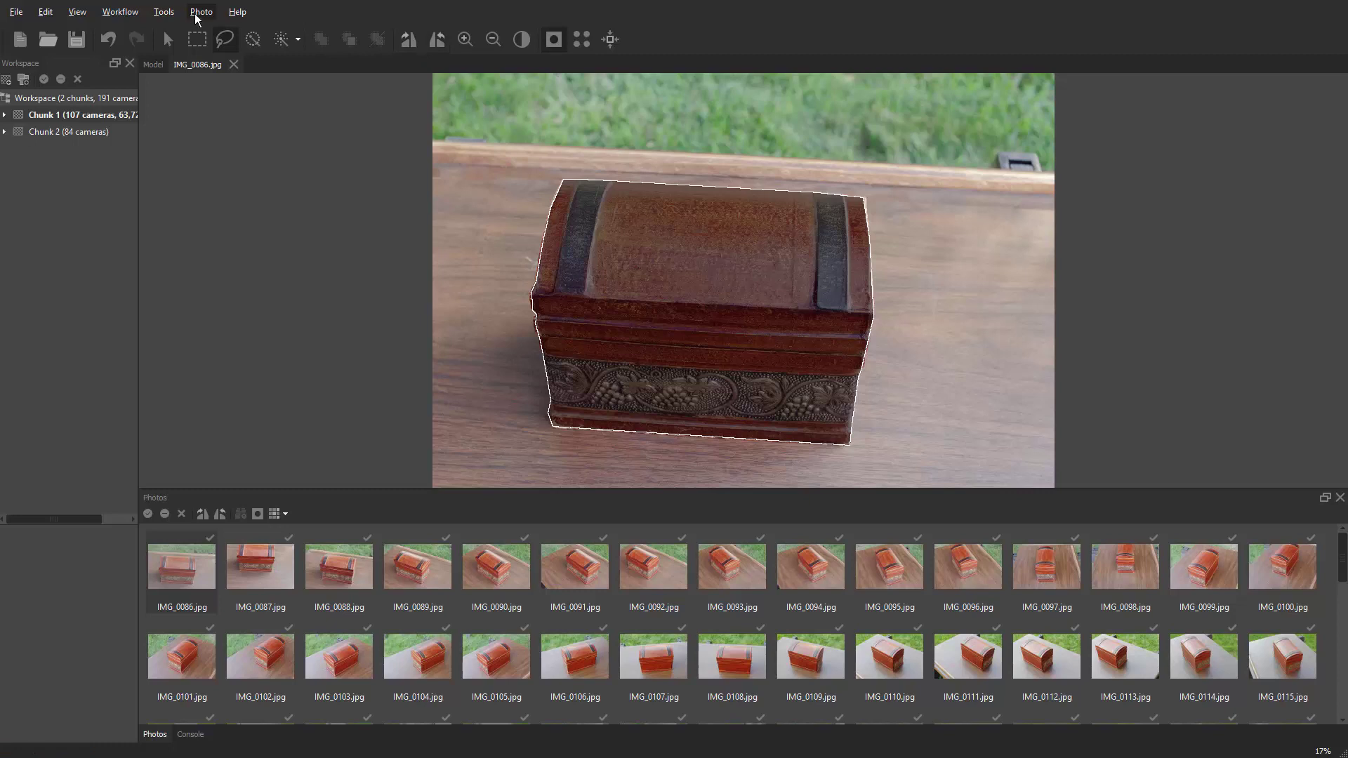
Invert the IMG_0086 mask, then view photos IMG_0087 to IMG_0089 and return to IMG_0086
{"action": "right_click", "coordinate": [702, 224]}
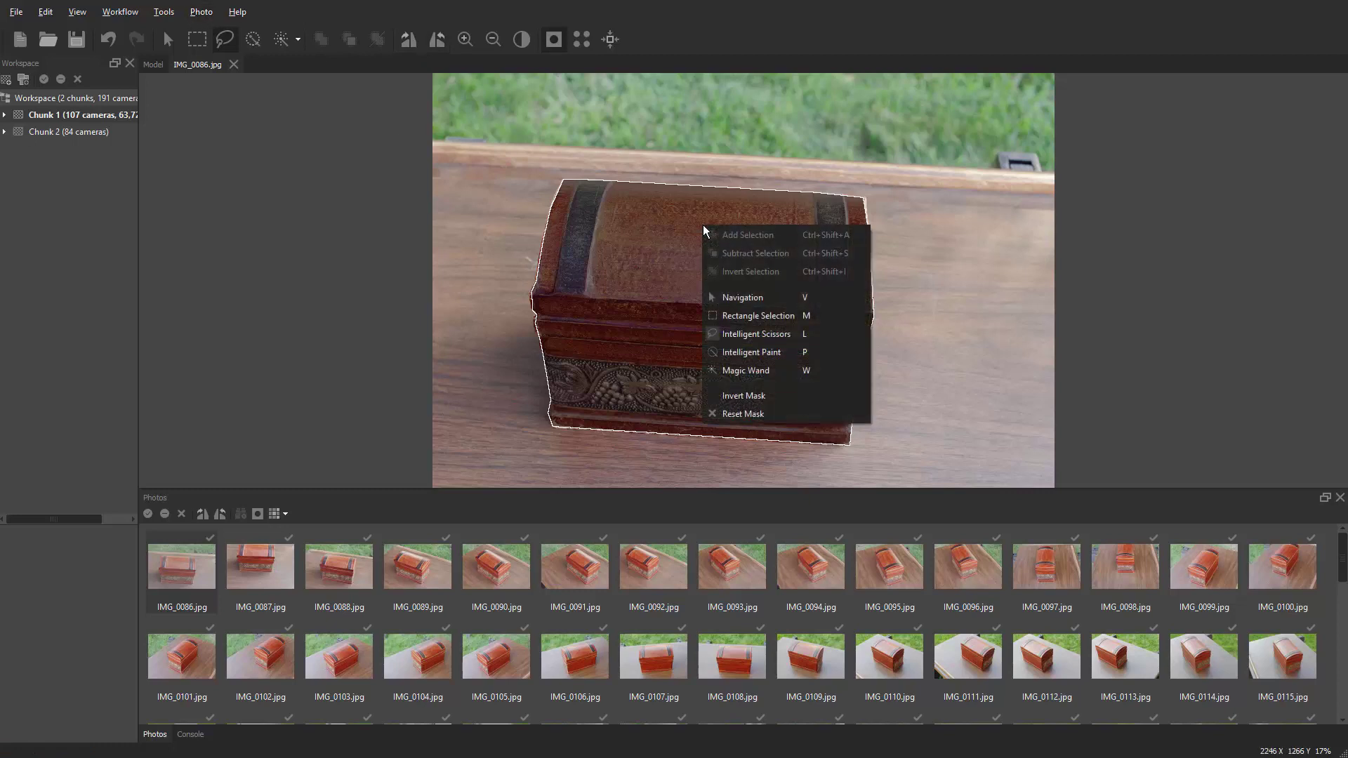
{"action": "left_click", "coordinate": [735, 398]}
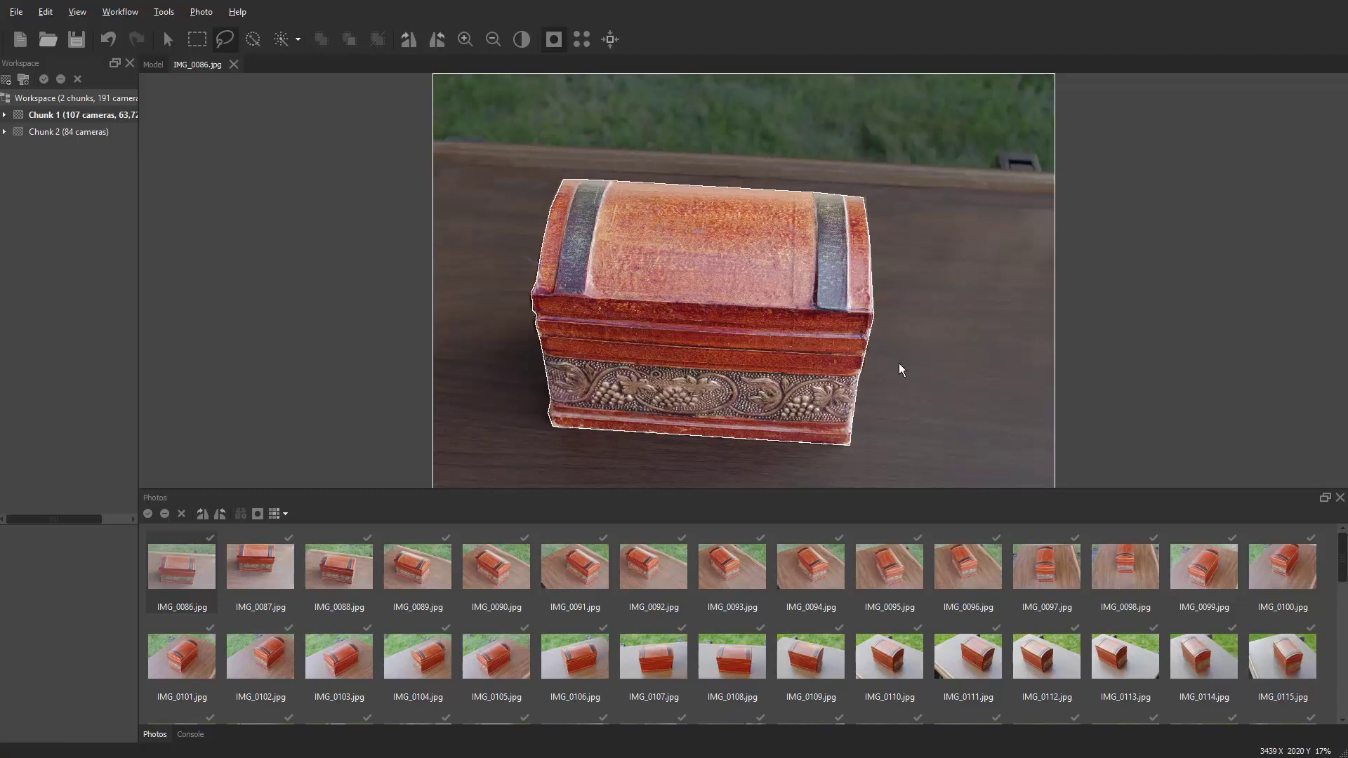
{"action": "double_click", "coordinate": [260, 568]}
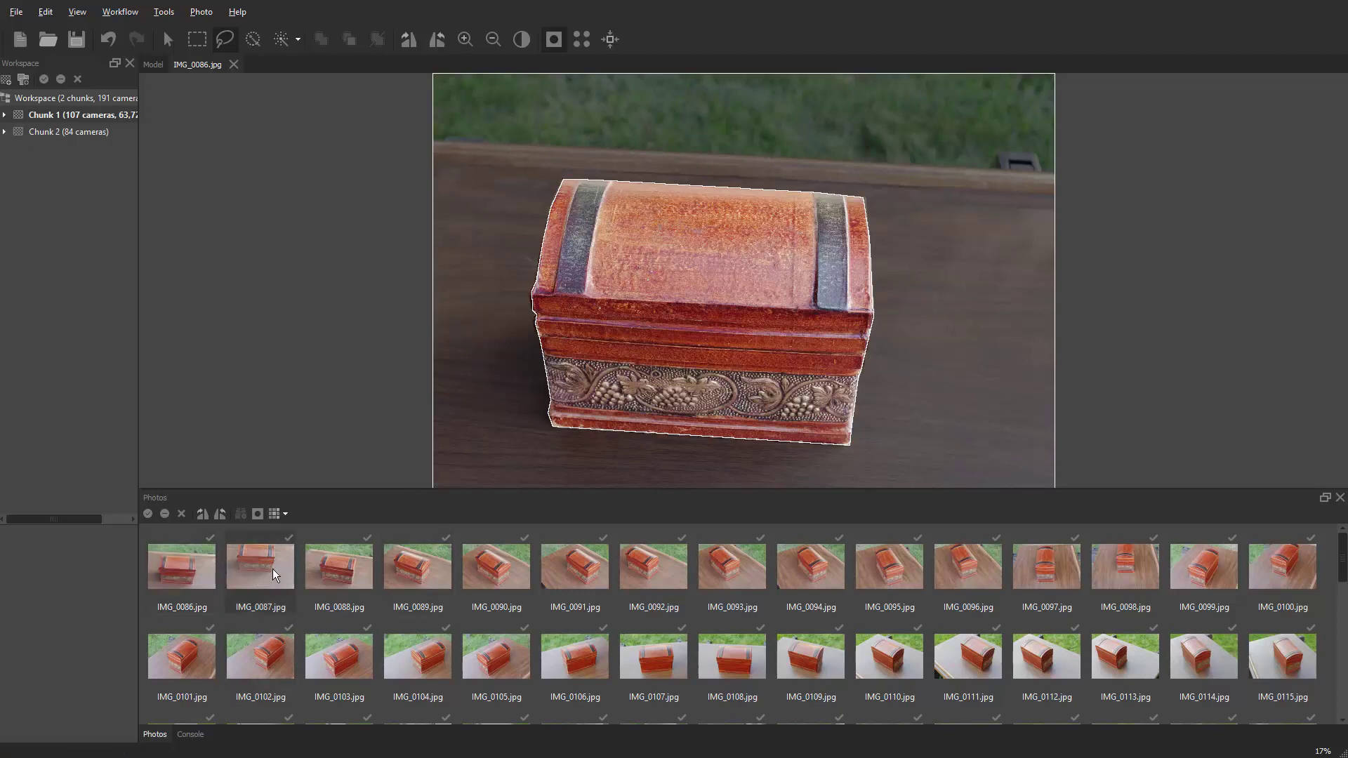
{"action": "double_click", "coordinate": [344, 572]}
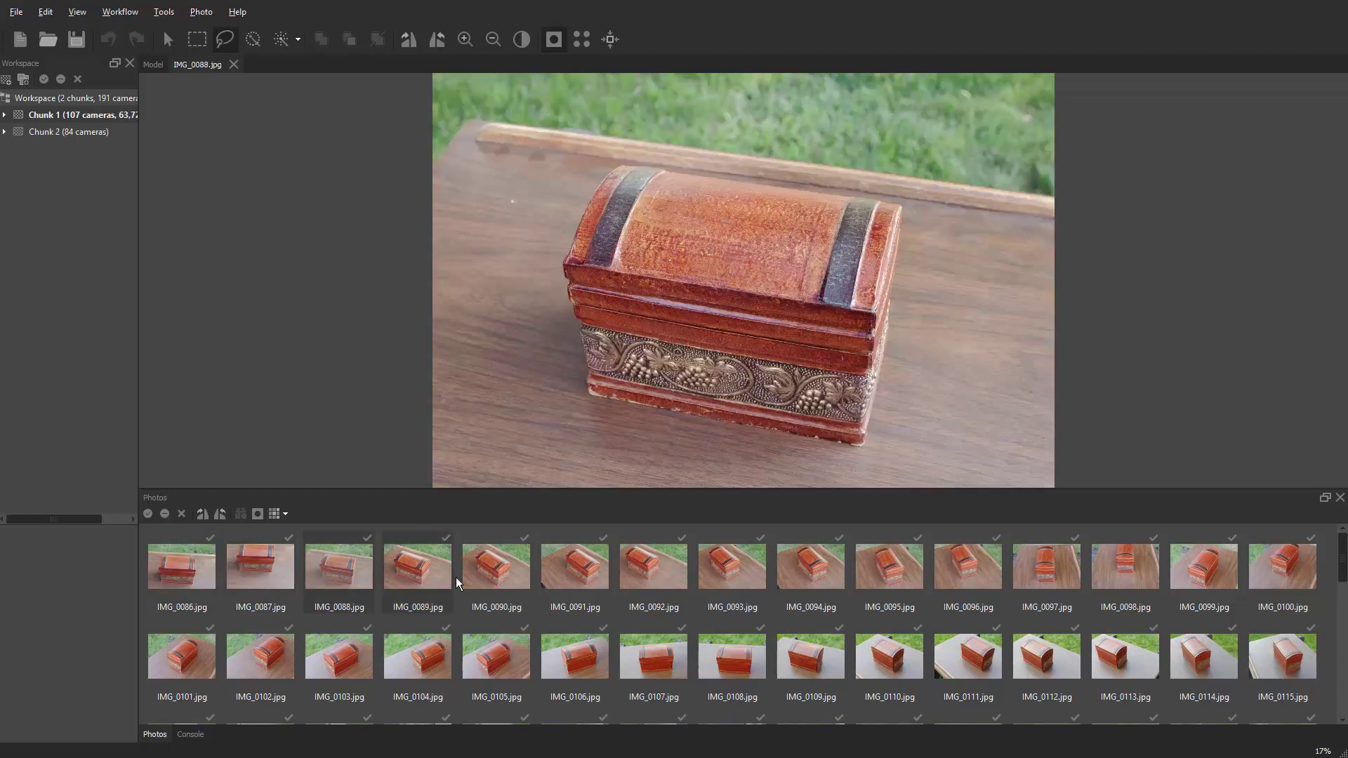
{"action": "double_click", "coordinate": [440, 570]}
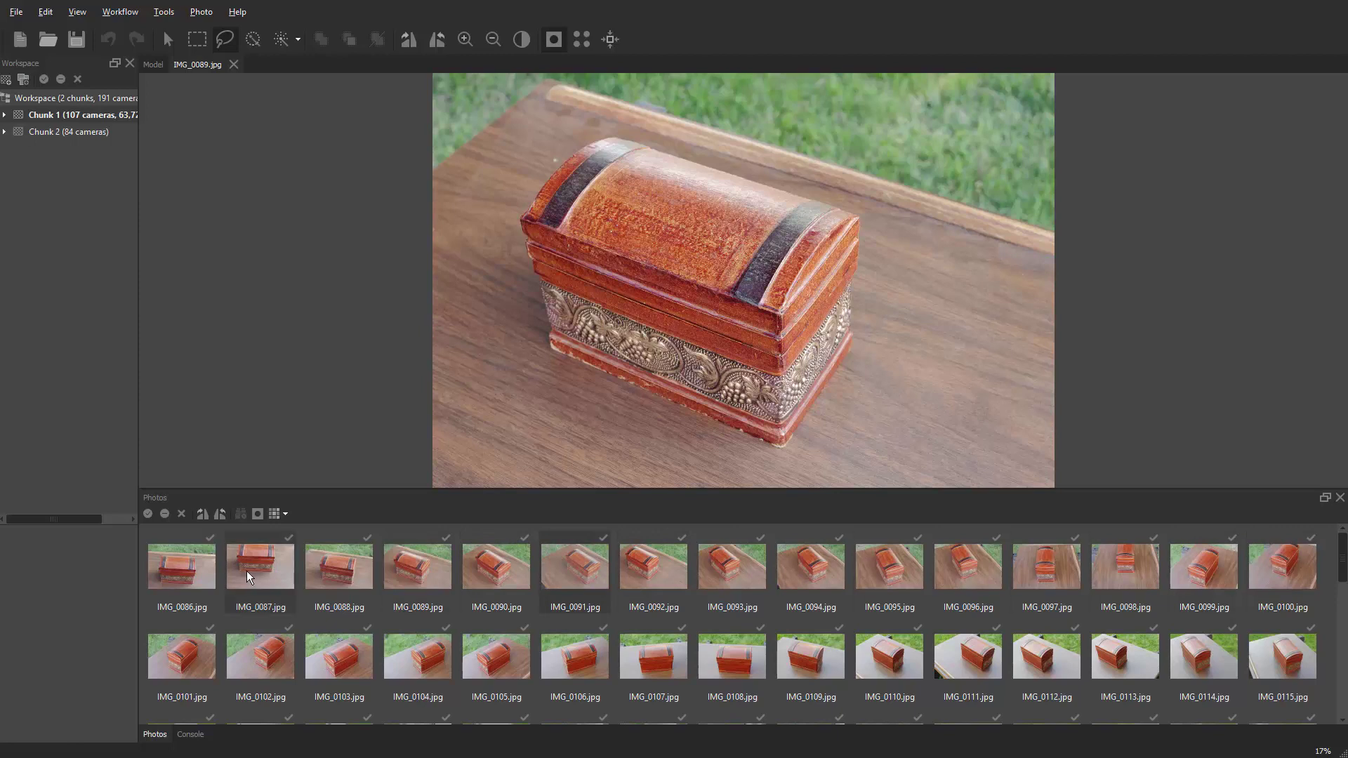
{"action": "double_click", "coordinate": [174, 571]}
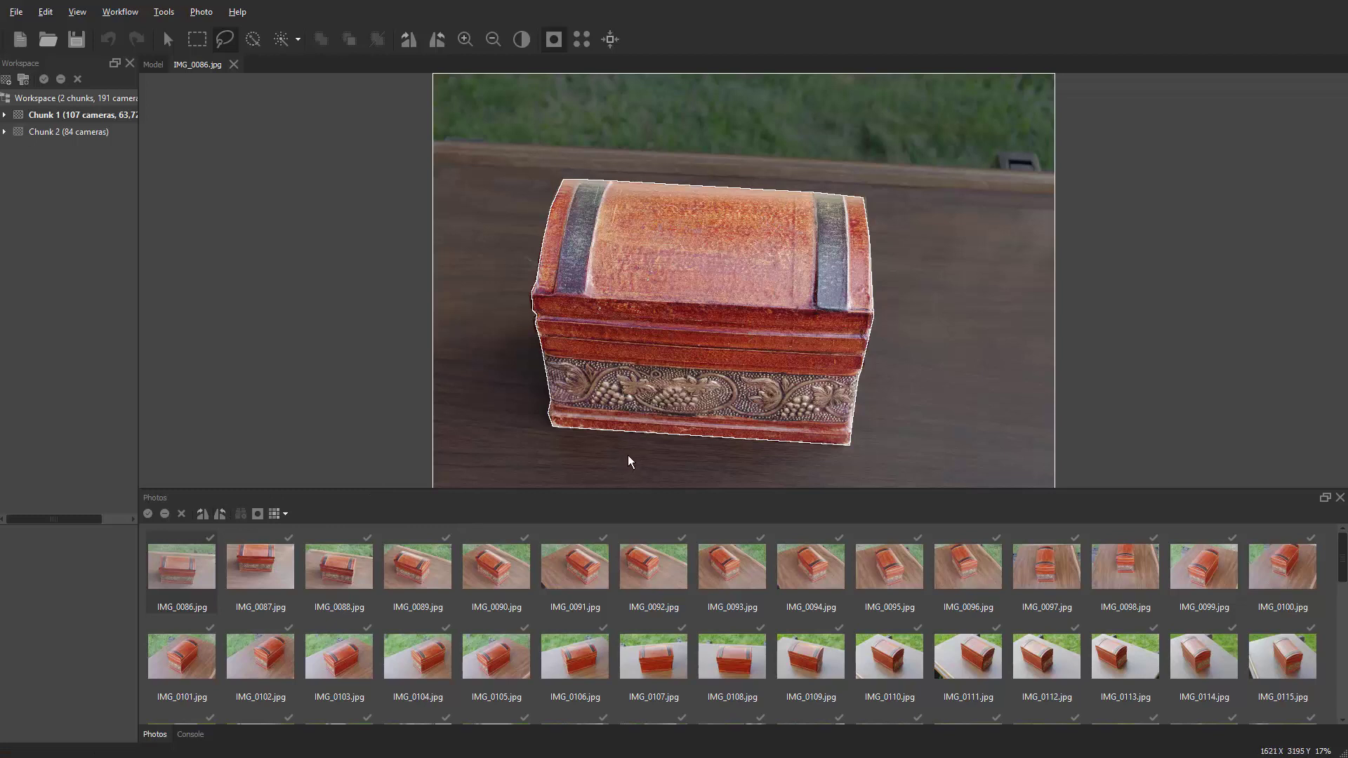
Reset the IMG_0086 mask and close the photo to return to the 3D model
{"action": "right_click", "coordinate": [556, 152]}
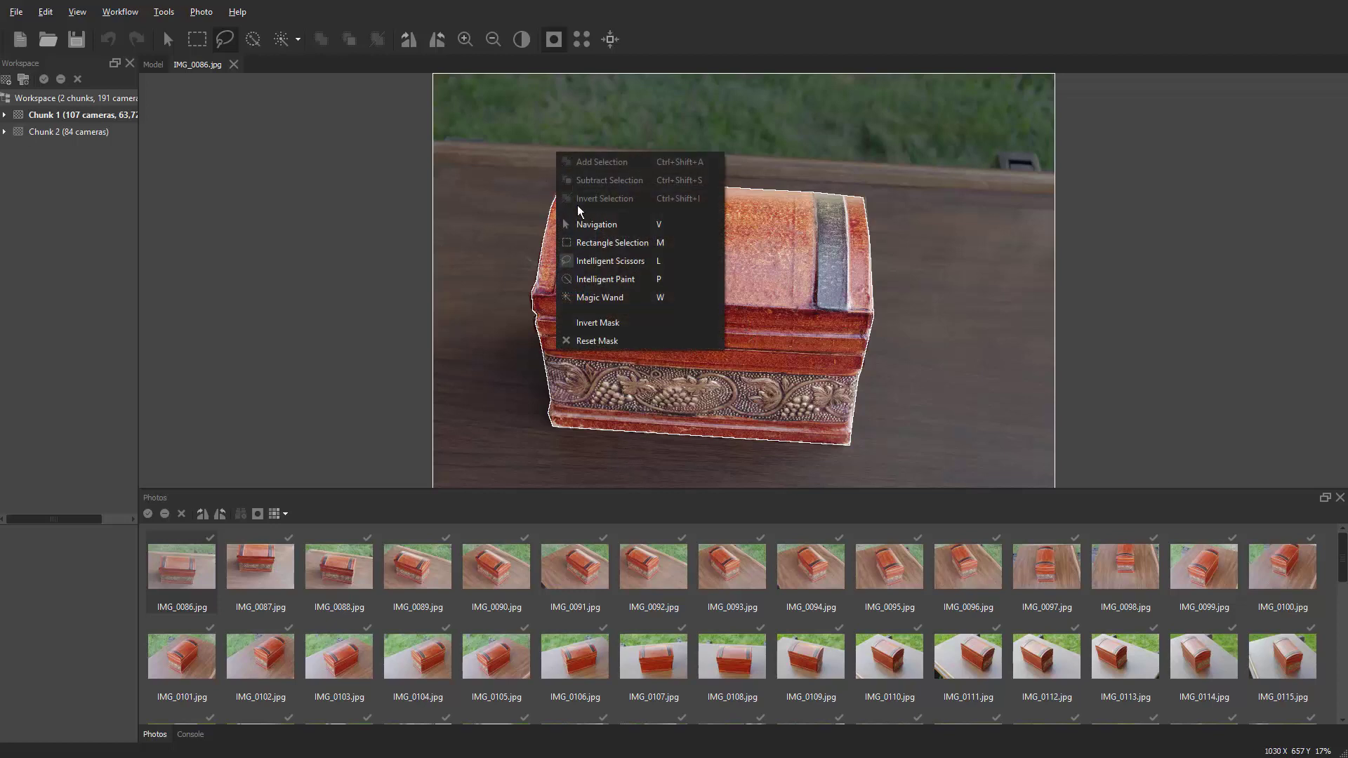
{"action": "left_click", "coordinate": [605, 341]}
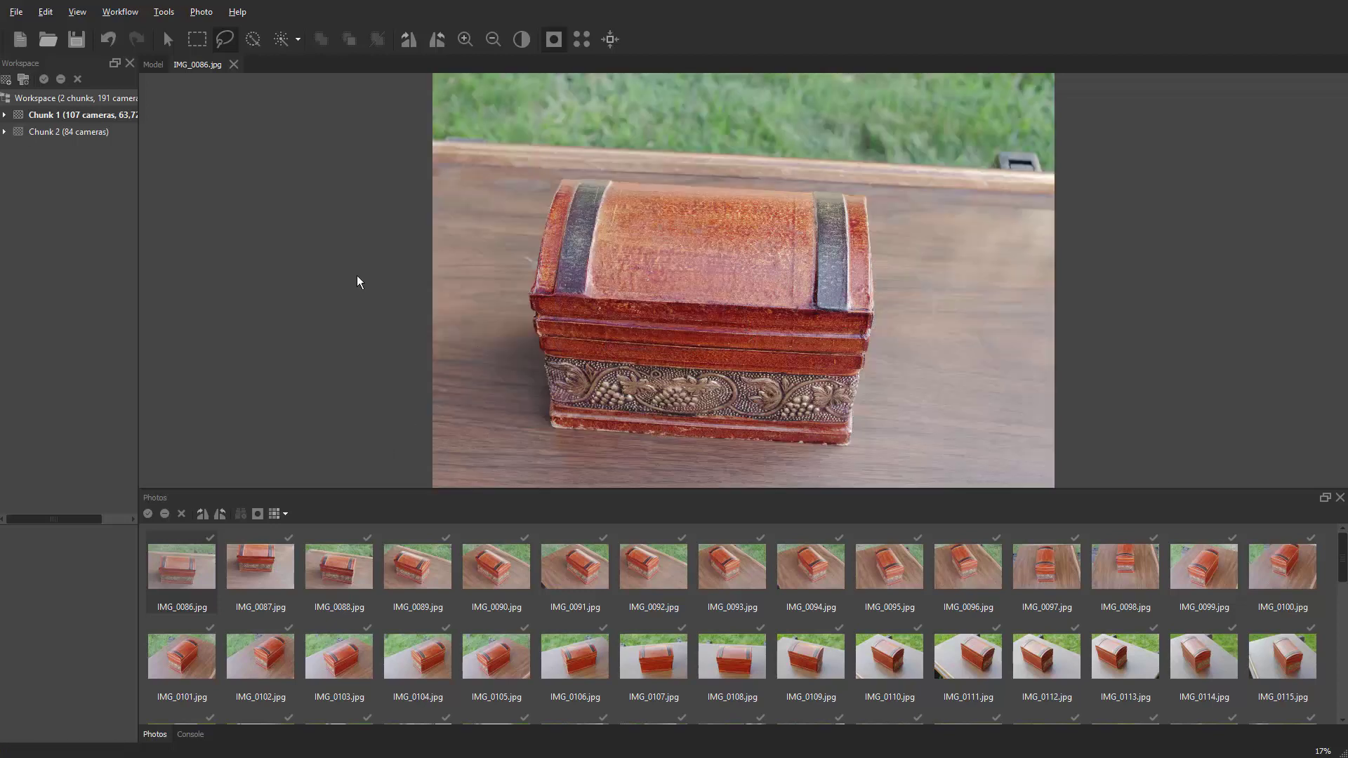
{"action": "left_click", "coordinate": [233, 65]}
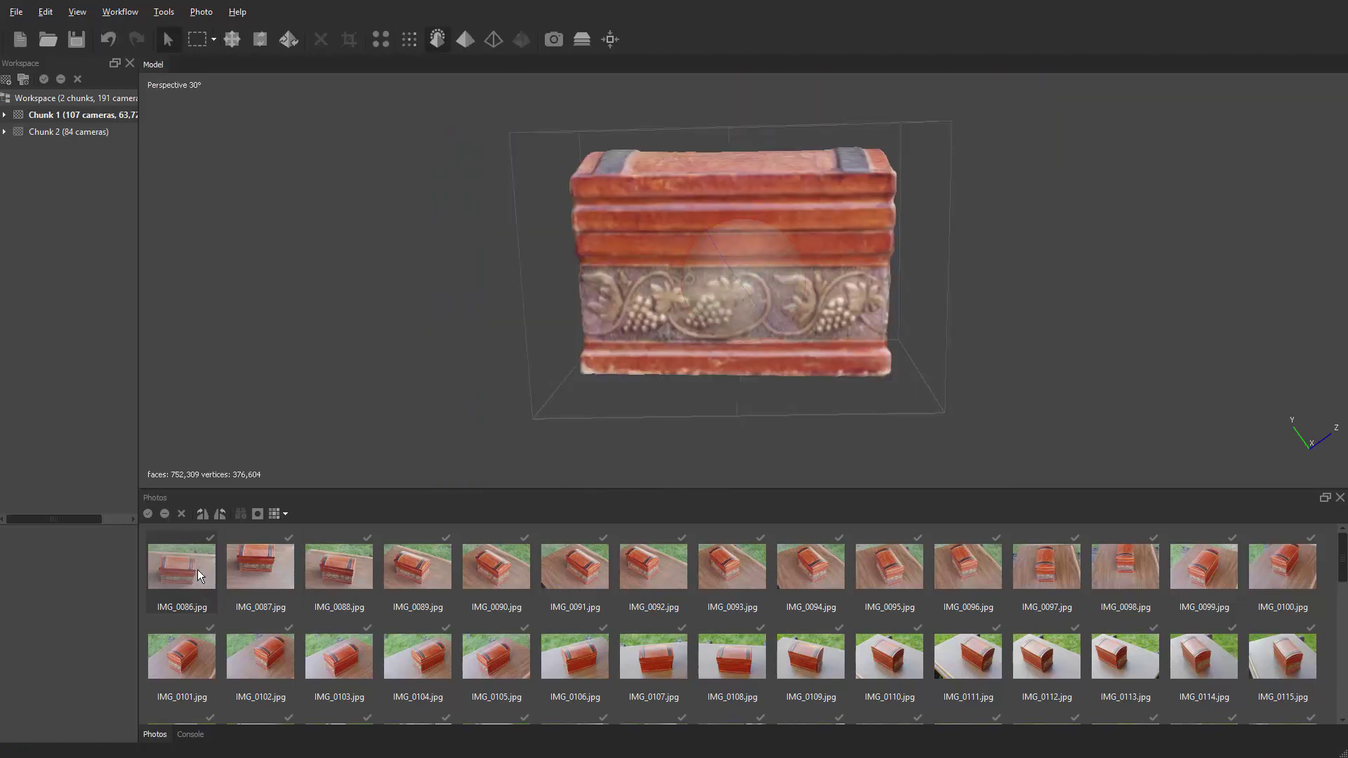
Import masks for the selected cameras using Method From Model and Operation Replacement
{"action": "right_click", "coordinate": [177, 572]}
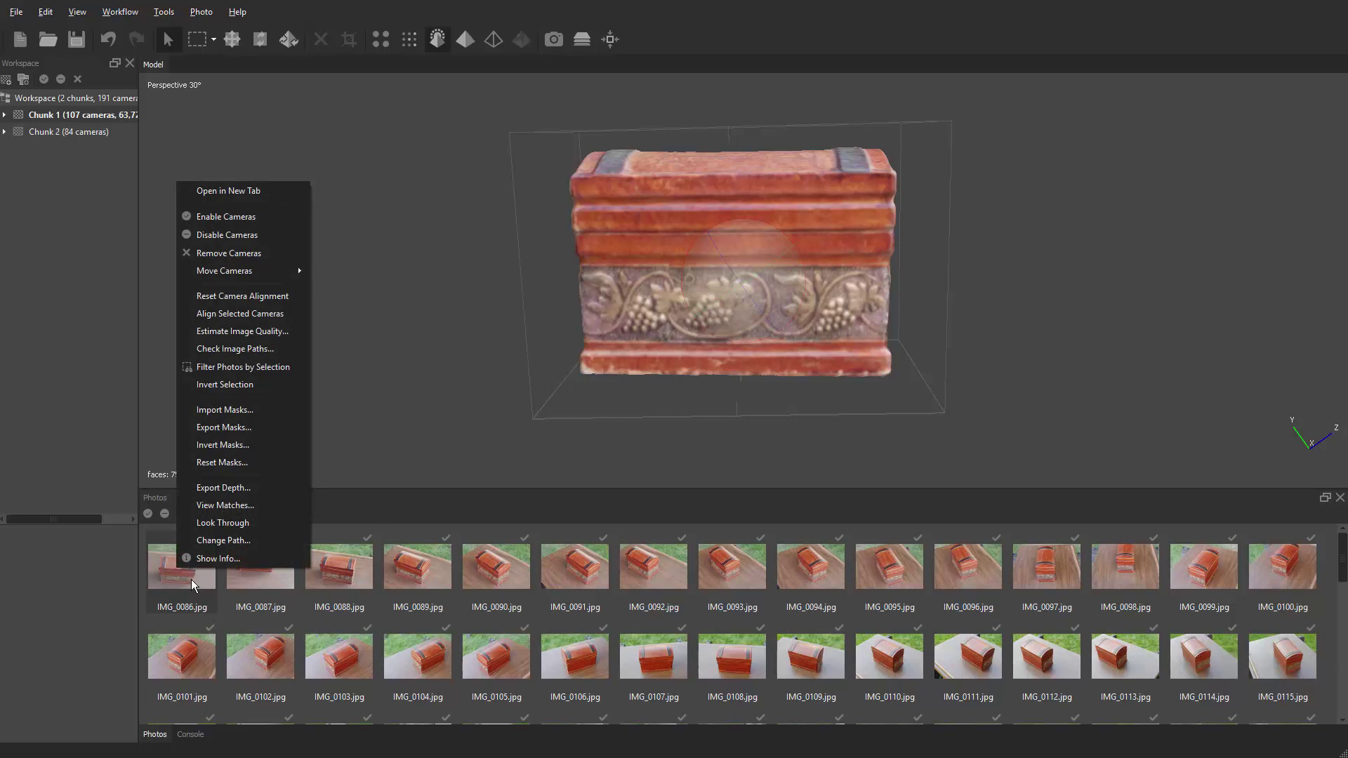
{"action": "left_click", "coordinate": [242, 415]}
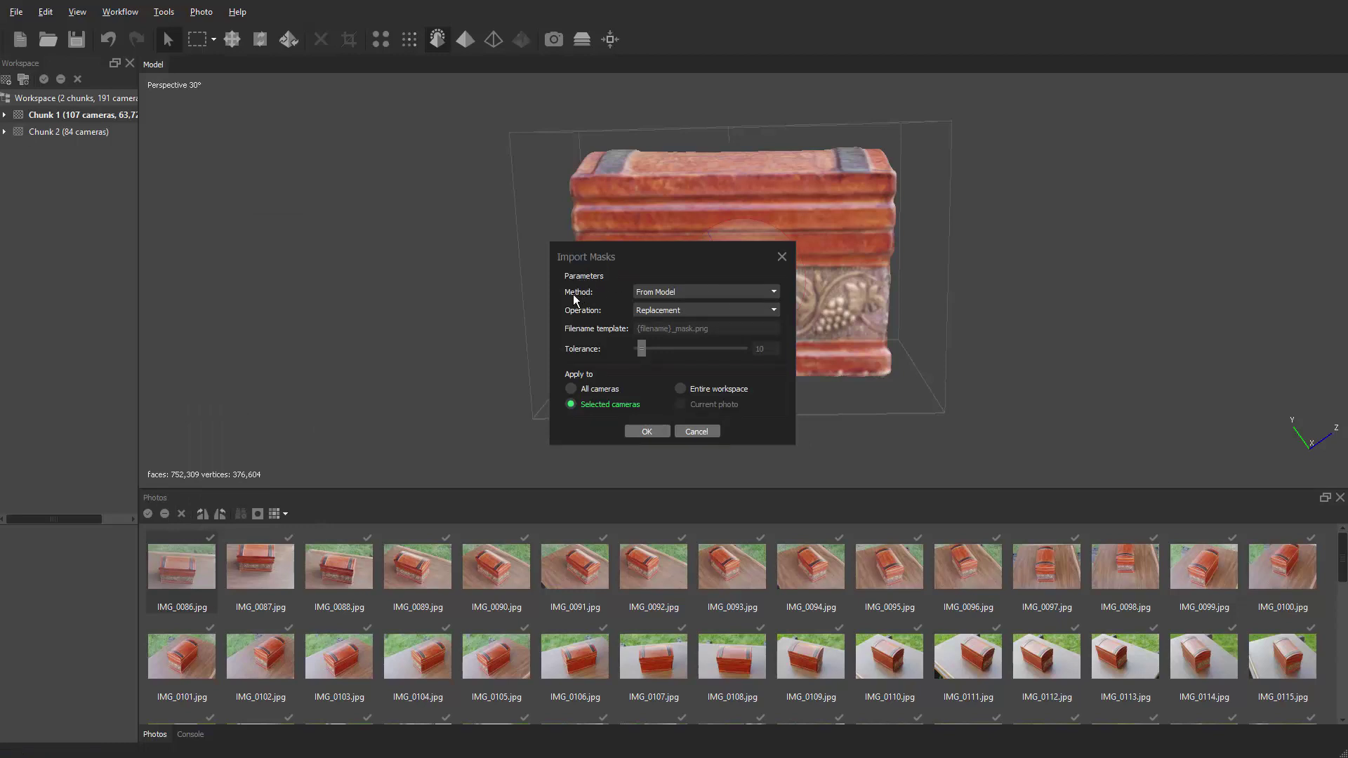
{"action": "left_click", "coordinate": [643, 297]}
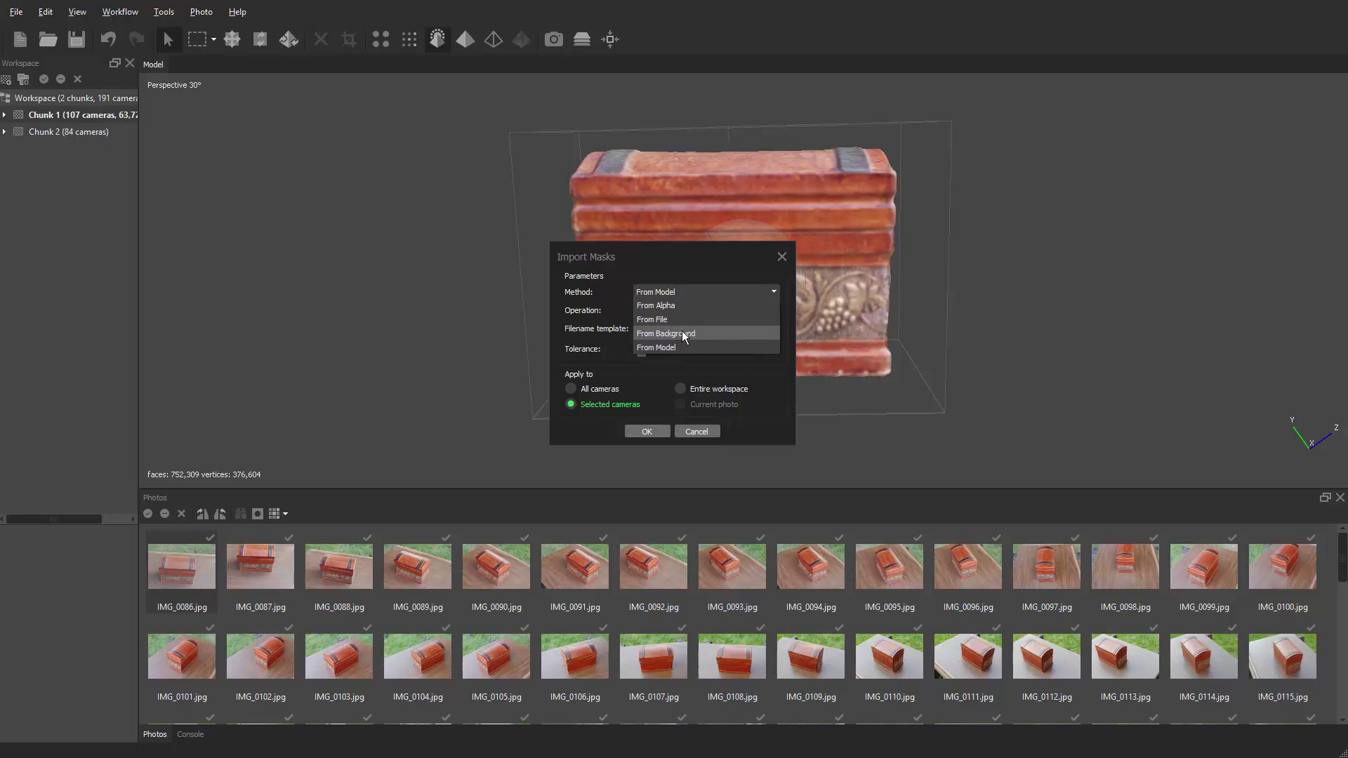
{"action": "left_click", "coordinate": [655, 348]}
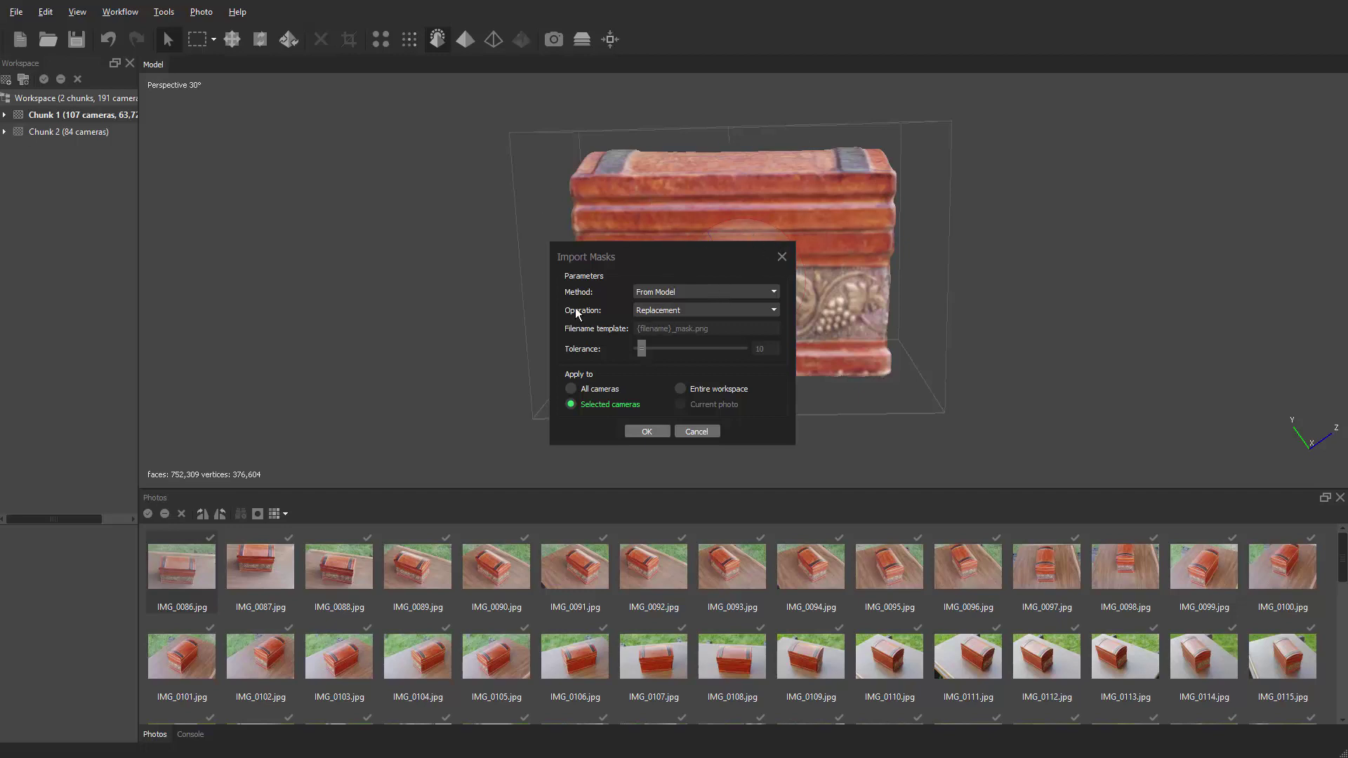
{"action": "left_click", "coordinate": [667, 311]}
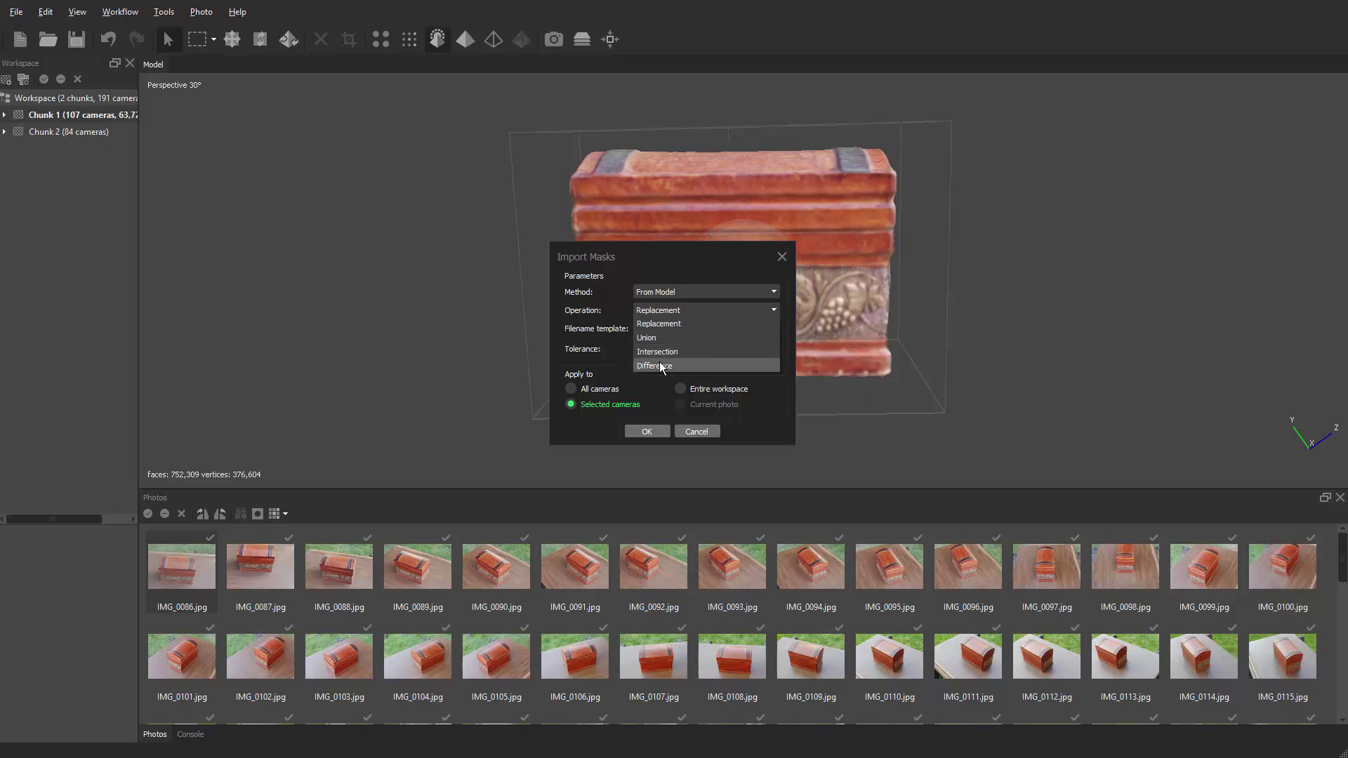
{"action": "left_click", "coordinate": [672, 325]}
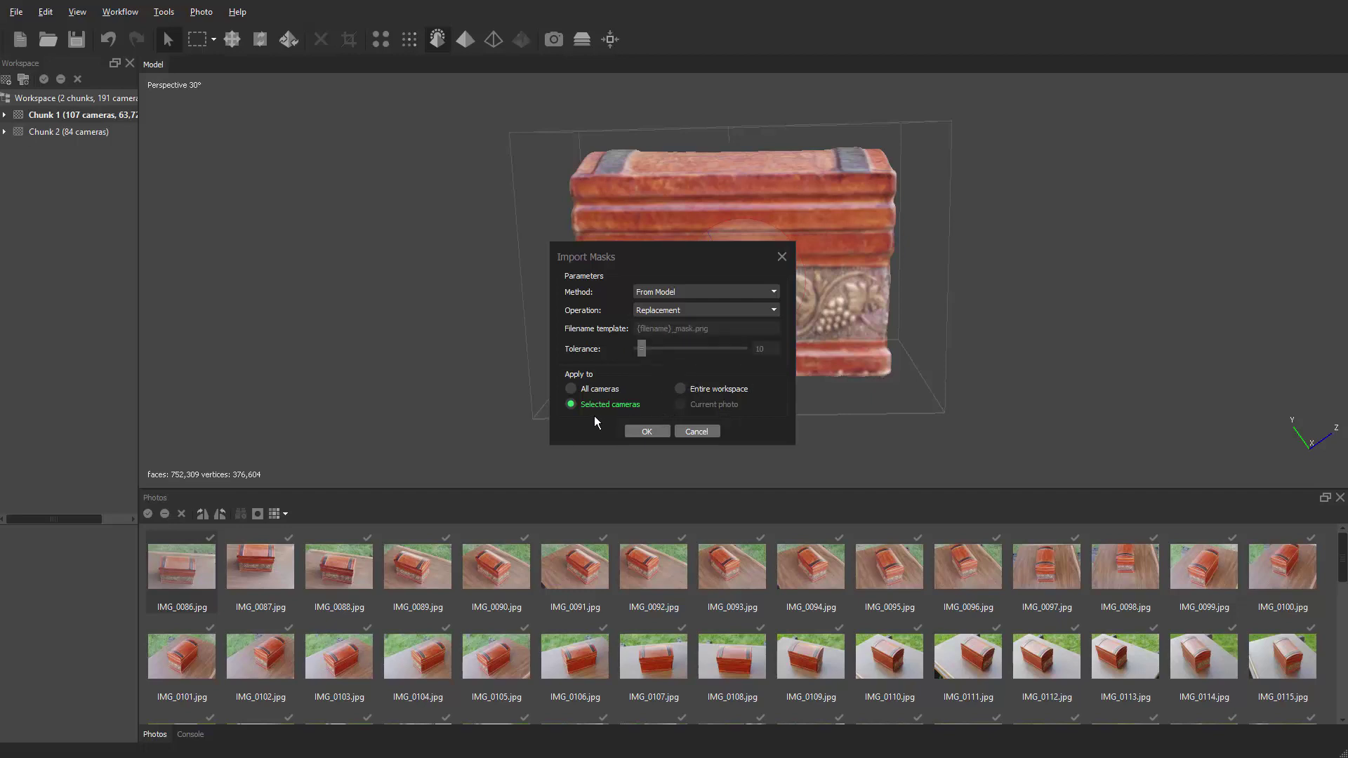
{"action": "left_click", "coordinate": [646, 431]}
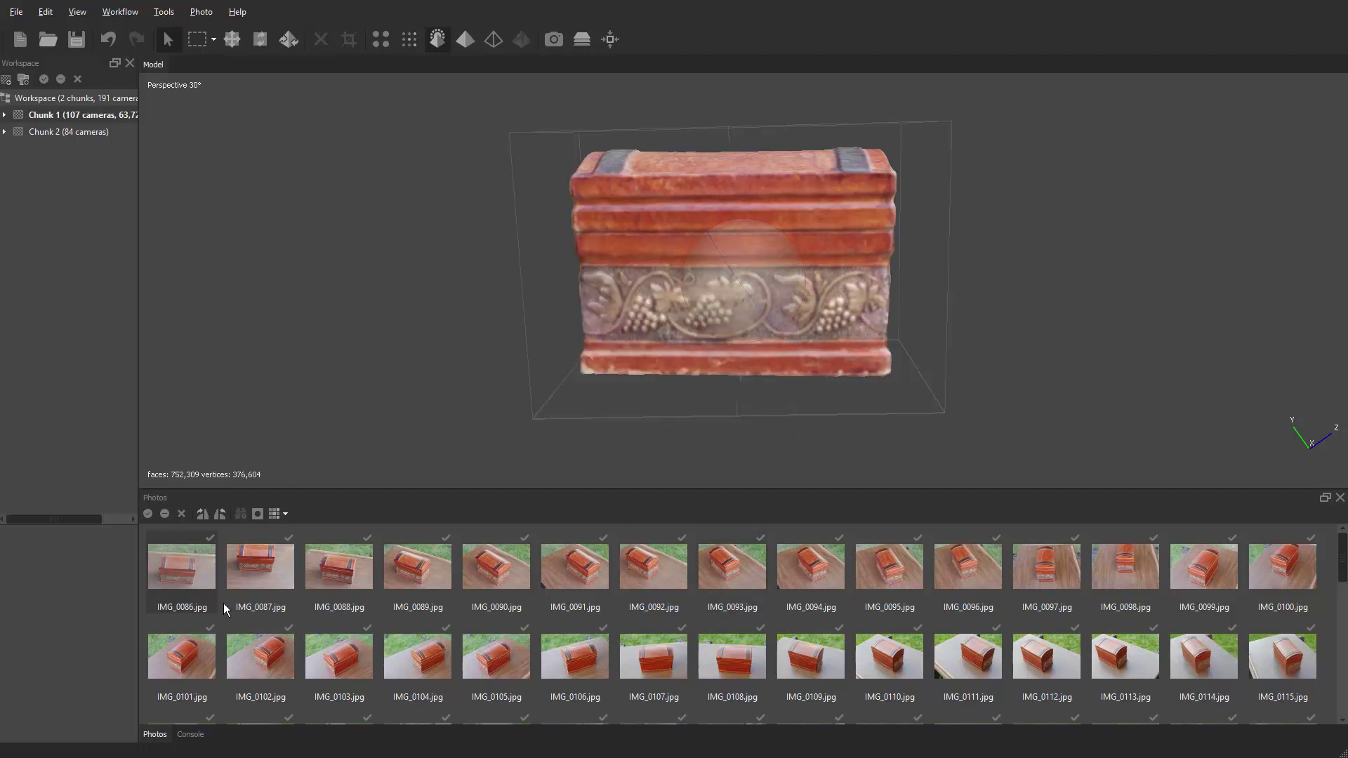
Reopen and close IMG_0086, tilt the model obliquely and turn on Show Cameras
{"action": "double_click", "coordinate": [184, 562]}
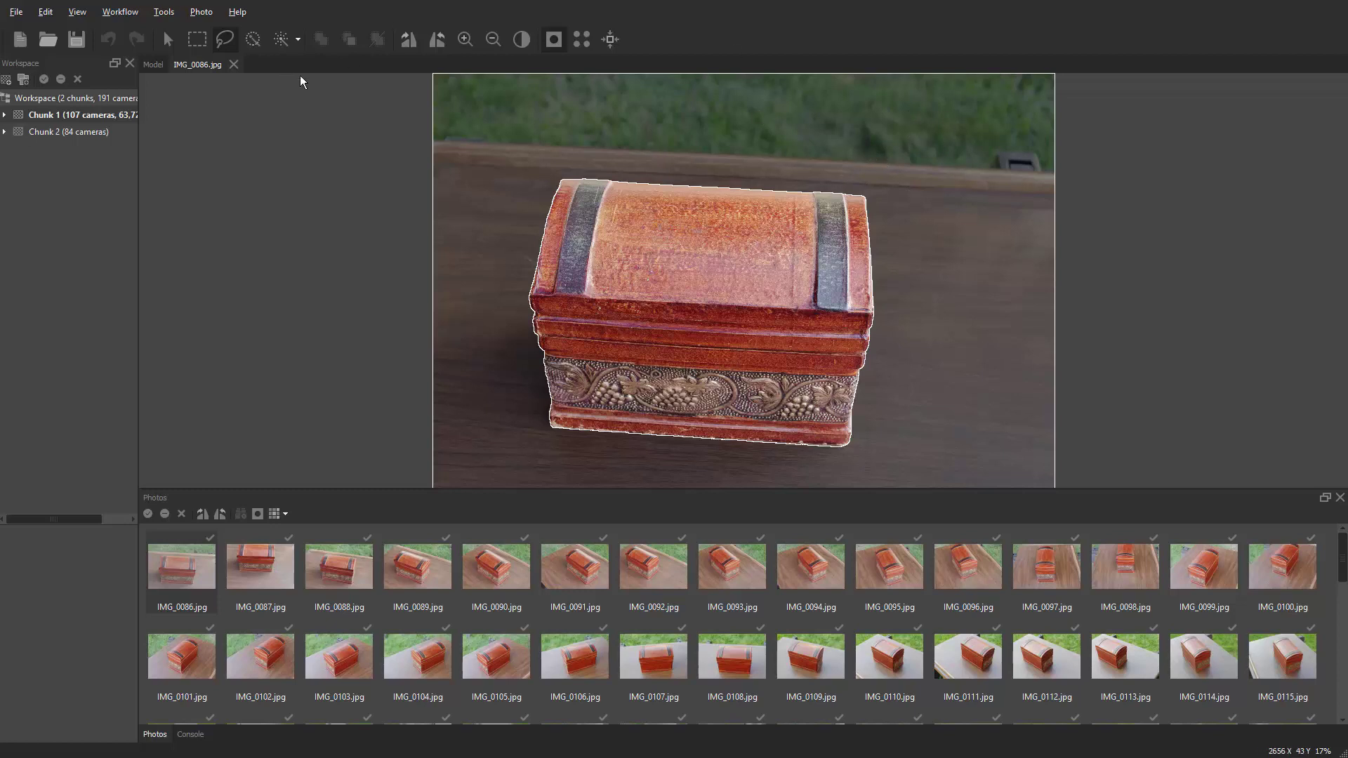
{"action": "left_click", "coordinate": [234, 63]}
{"action": "scroll", "coordinate": [634, 241], "scroll_direction": "down", "scroll_amount": 5}
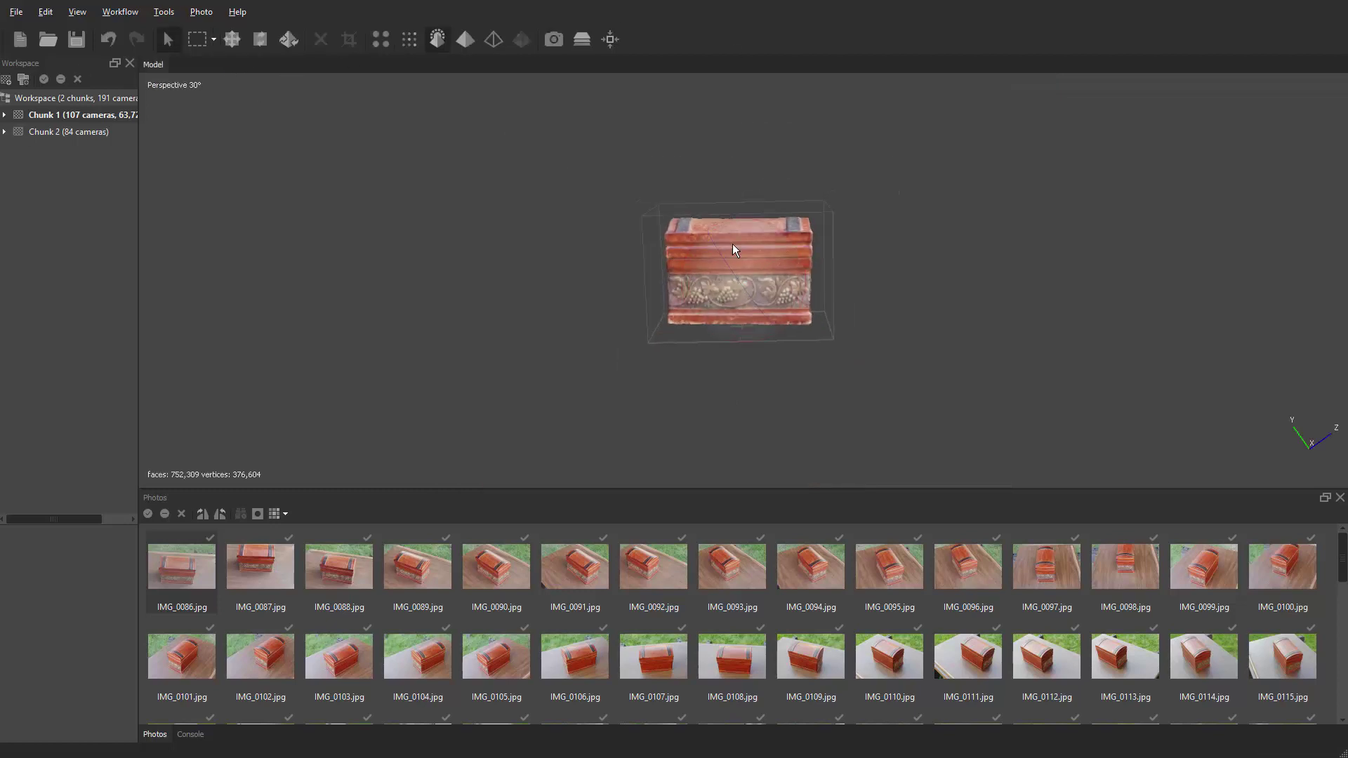
{"action": "left_click_drag", "start_coordinate": [911, 310], "coordinate": [583, 97]}
{"action": "left_click", "coordinate": [554, 39]}
Look down on the camera ring and select all Chunk 1 cameras with Ctrl+A
{"action": "left_click_drag", "start_coordinate": [752, 243], "coordinate": [741, 272]}
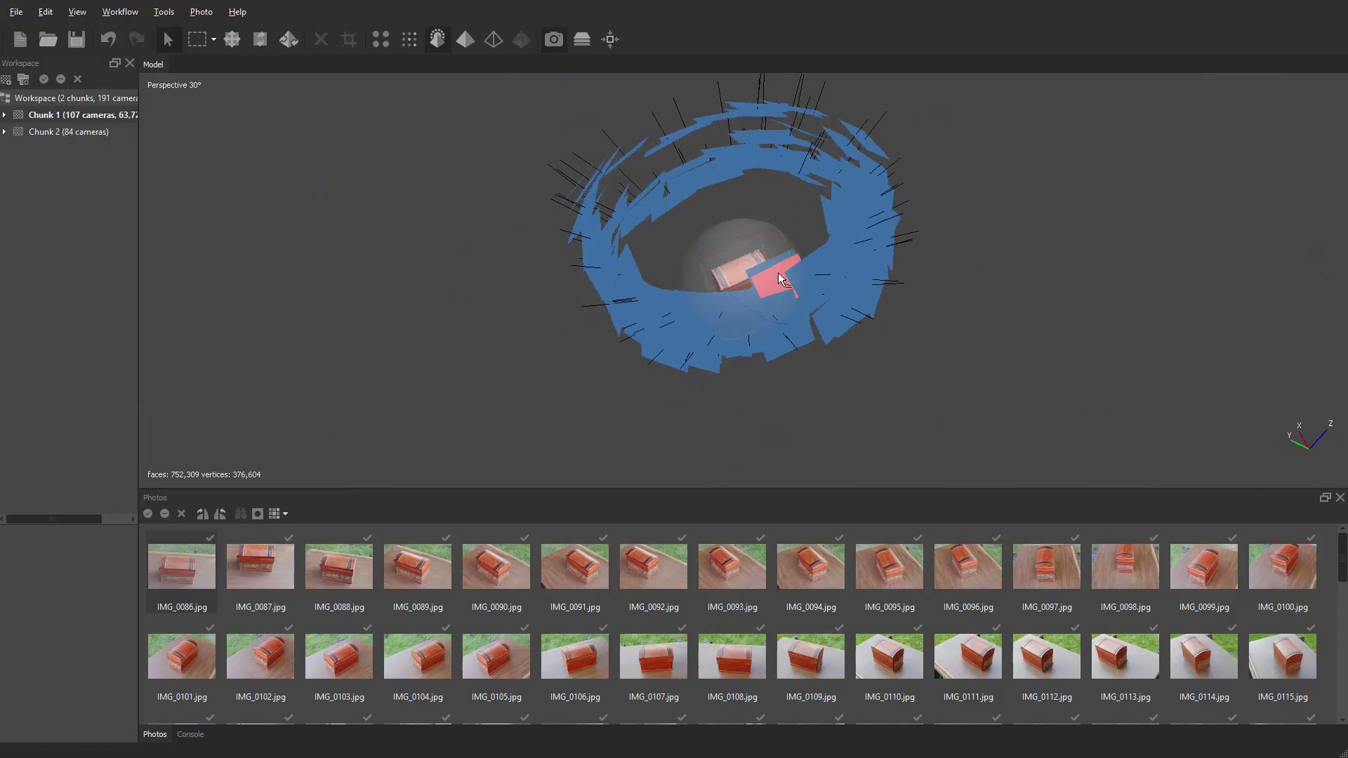
{"action": "scroll", "coordinate": [752, 286], "scroll_direction": "up", "scroll_amount": 5}
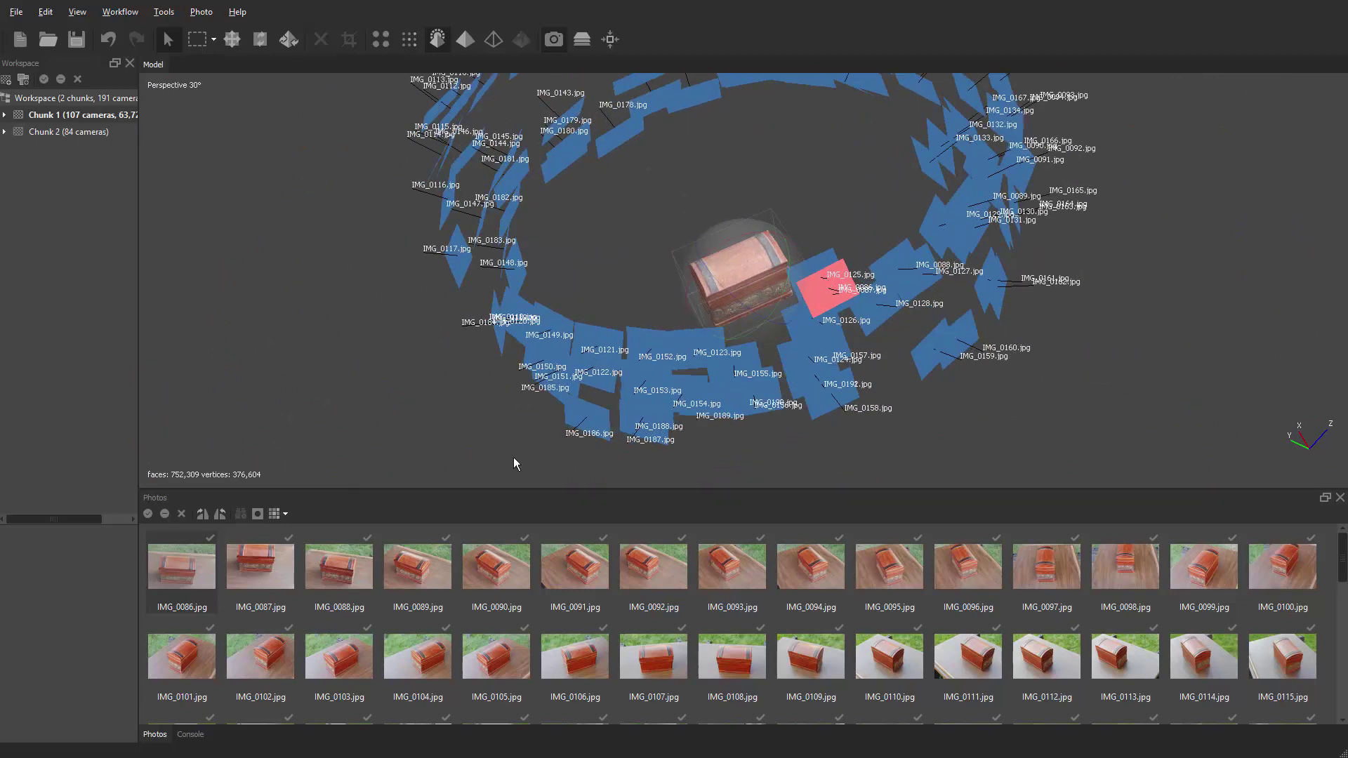
{"action": "left_click", "coordinate": [271, 566]}
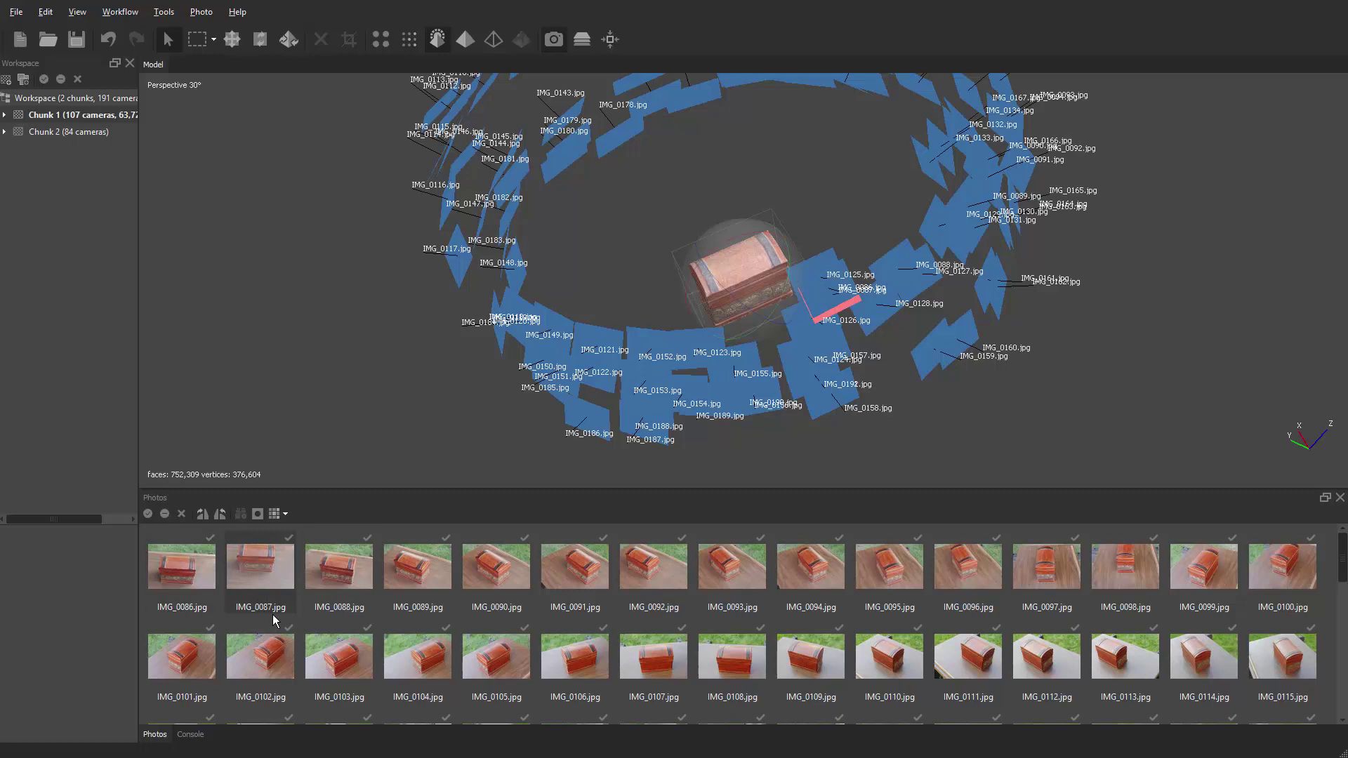
{"action": "key", "text": "ctrl+a"}
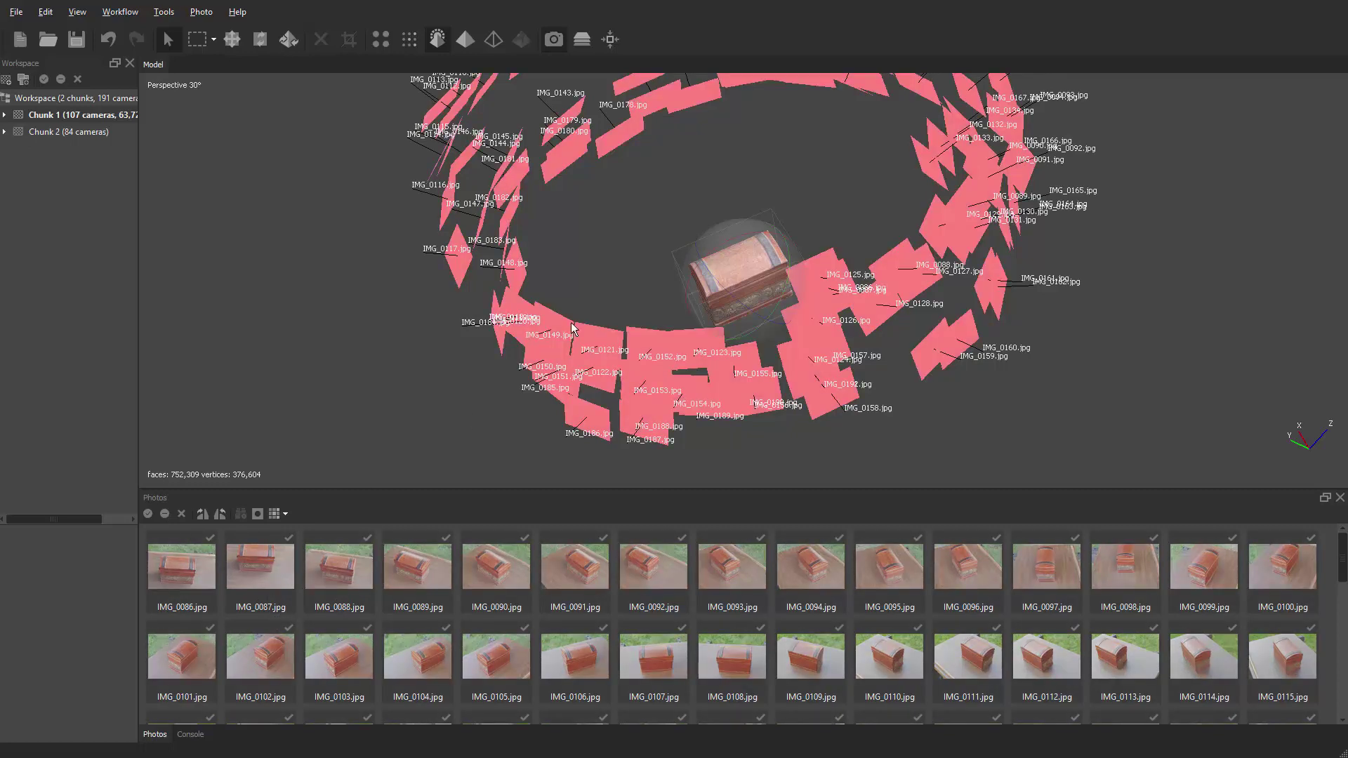
Import masks From Model with Replacement for all selected cameras, then select only IMG_0093
{"action": "right_click", "coordinate": [258, 558]}
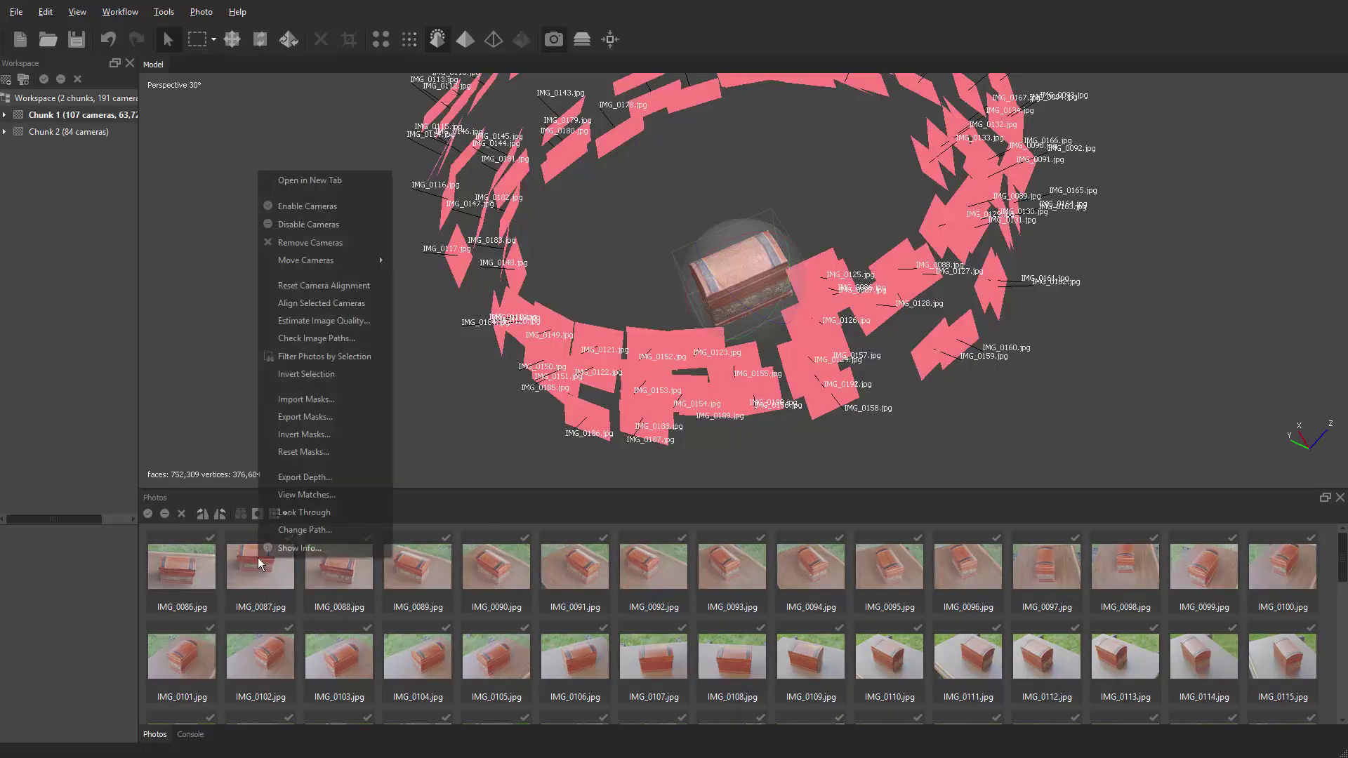
{"action": "left_click", "coordinate": [322, 399]}
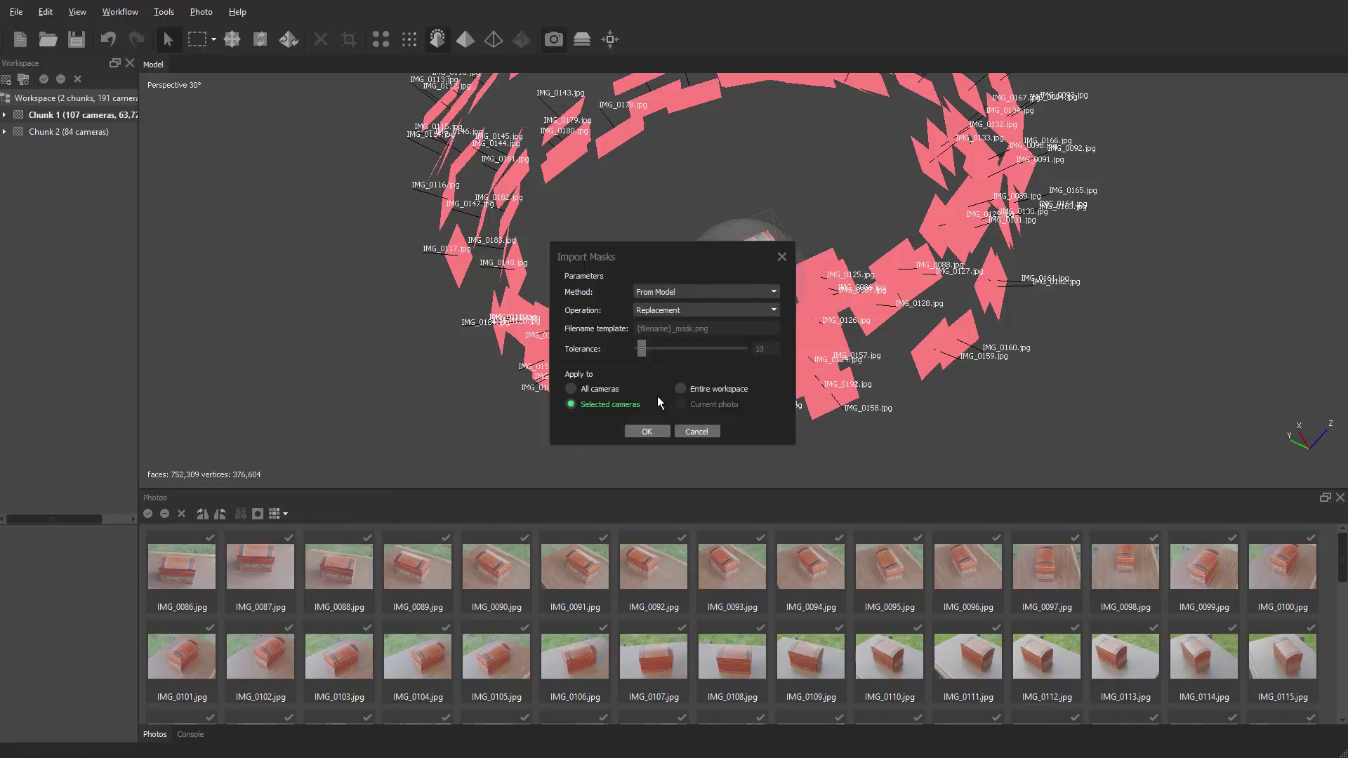
{"action": "left_click", "coordinate": [647, 432]}
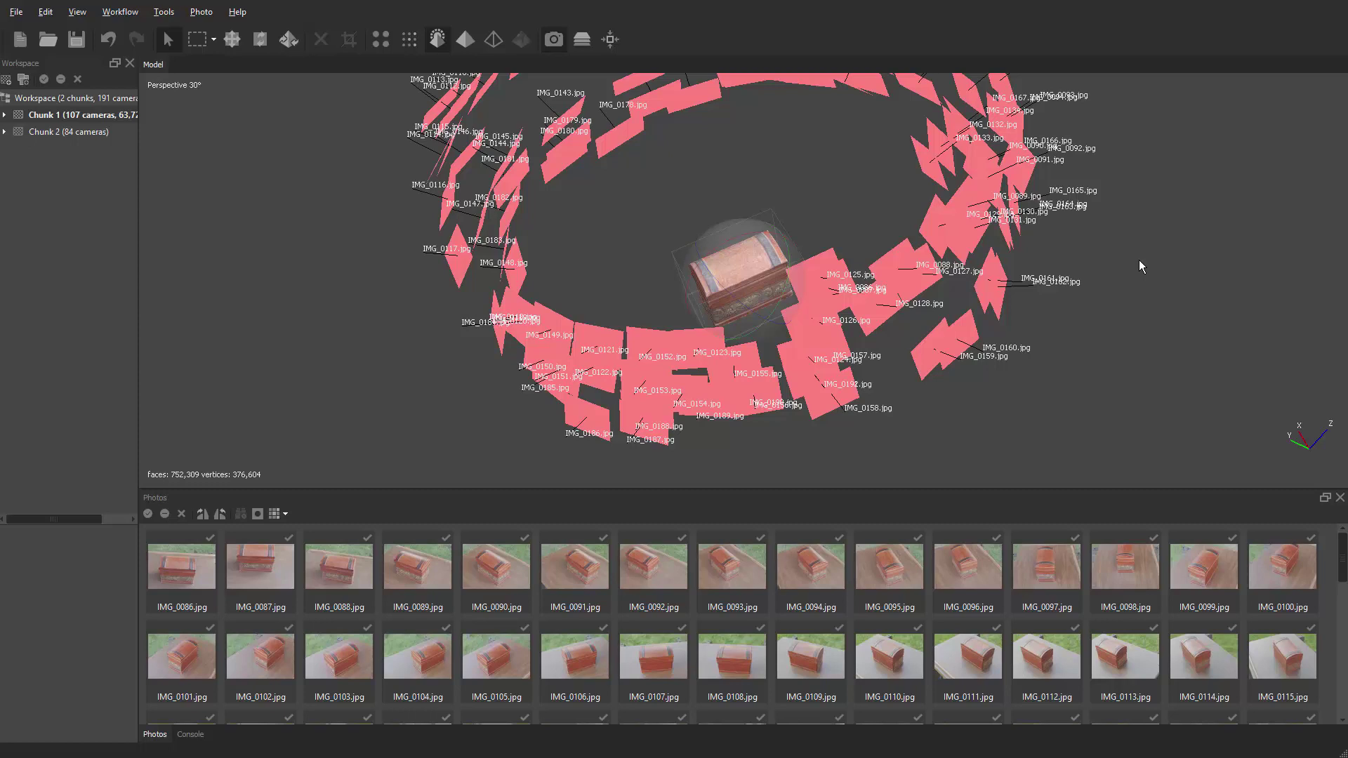
{"action": "left_click", "coordinate": [747, 568]}
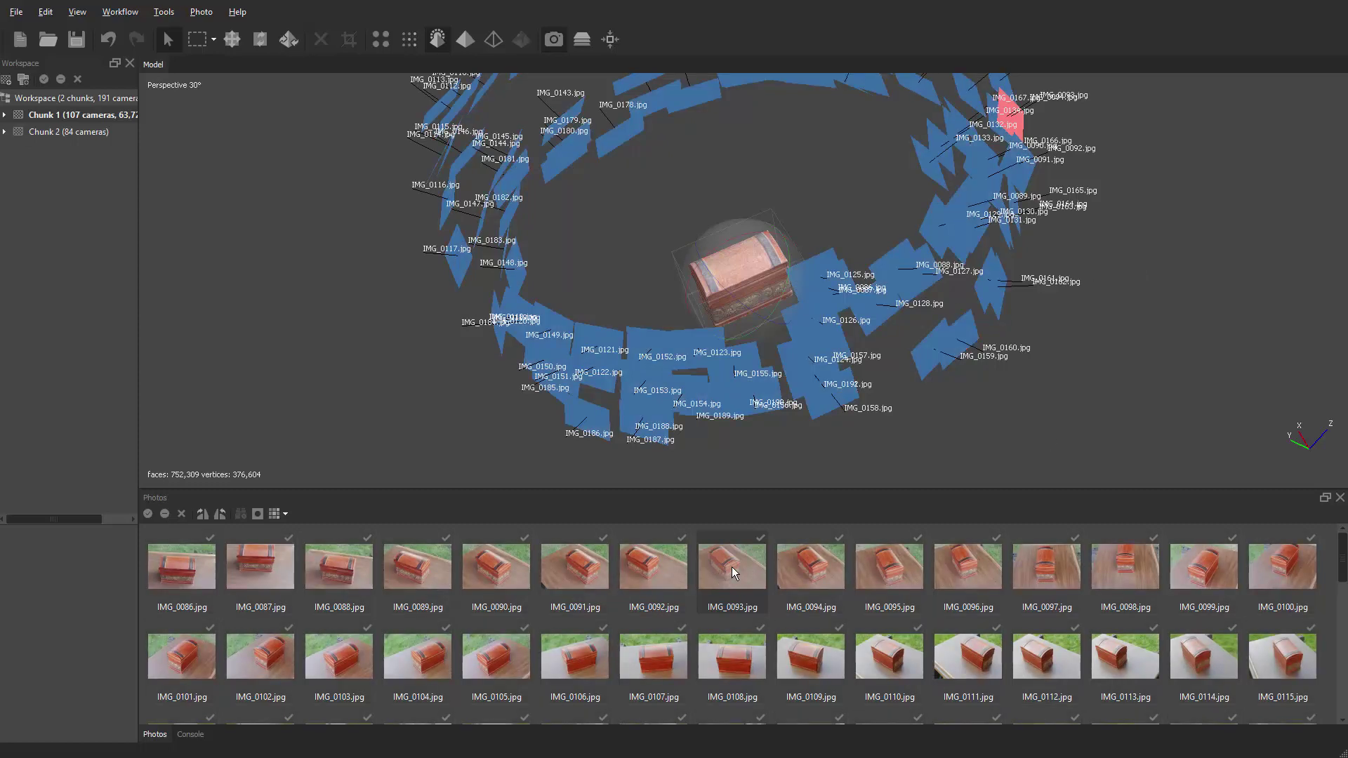
Open IMG_0095 and review every photo's mask thumbnail, then restore colour thumbnails
{"action": "left_click", "coordinate": [874, 570]}
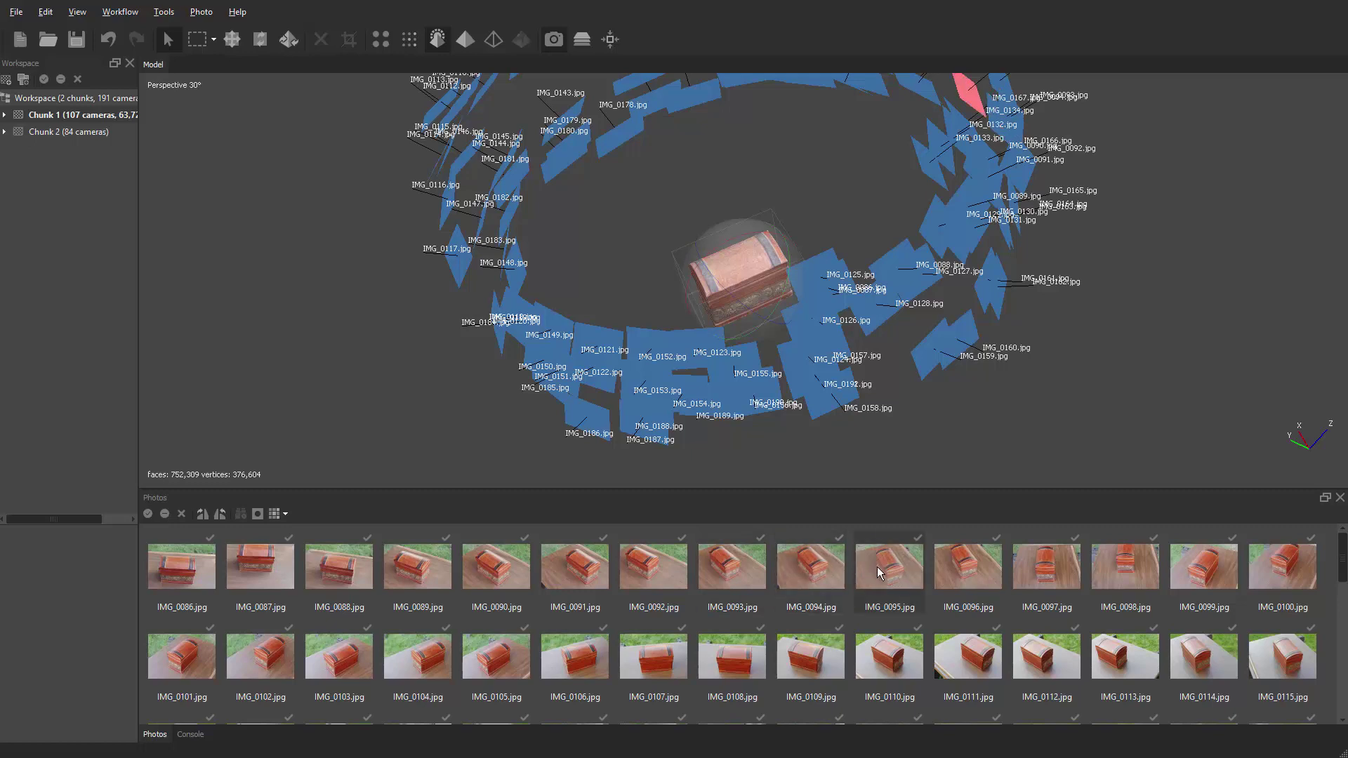
{"action": "double_click", "coordinate": [876, 566]}
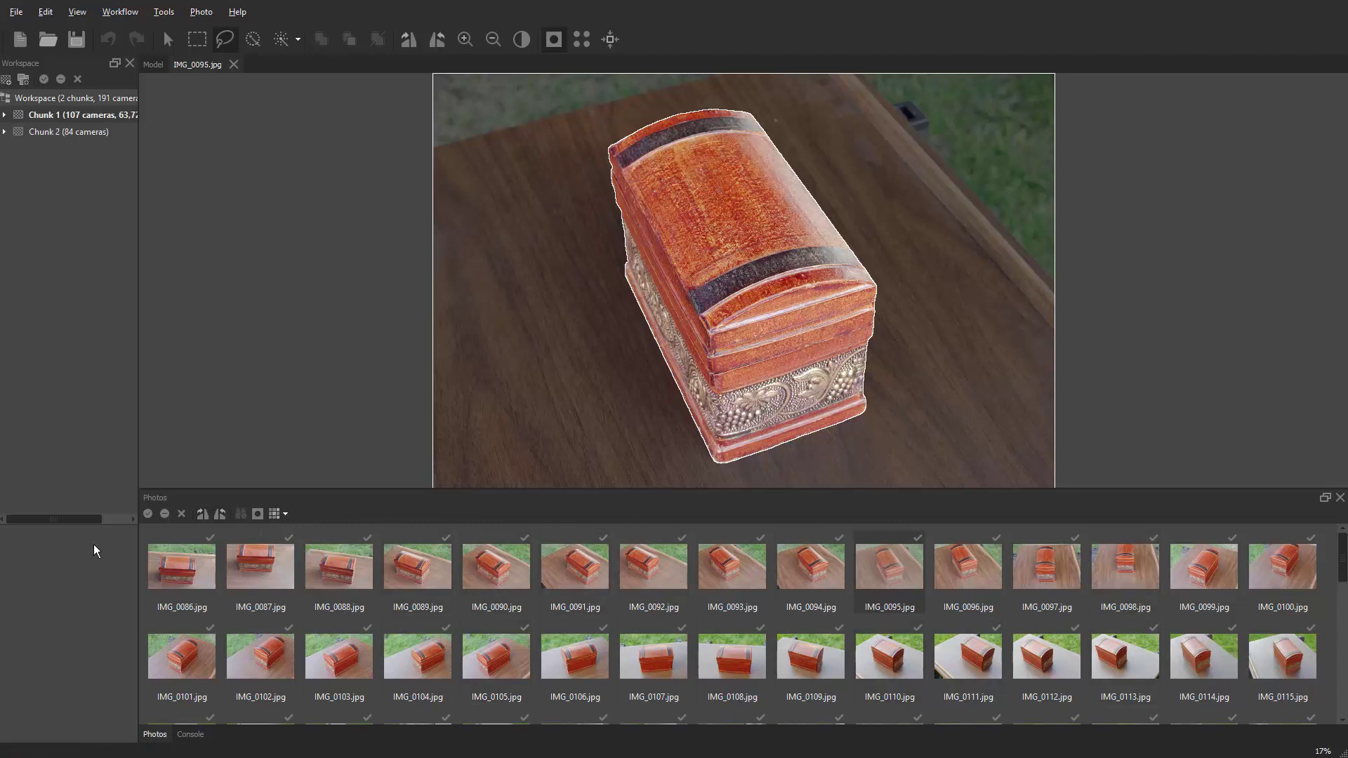
{"action": "left_click", "coordinate": [259, 514]}
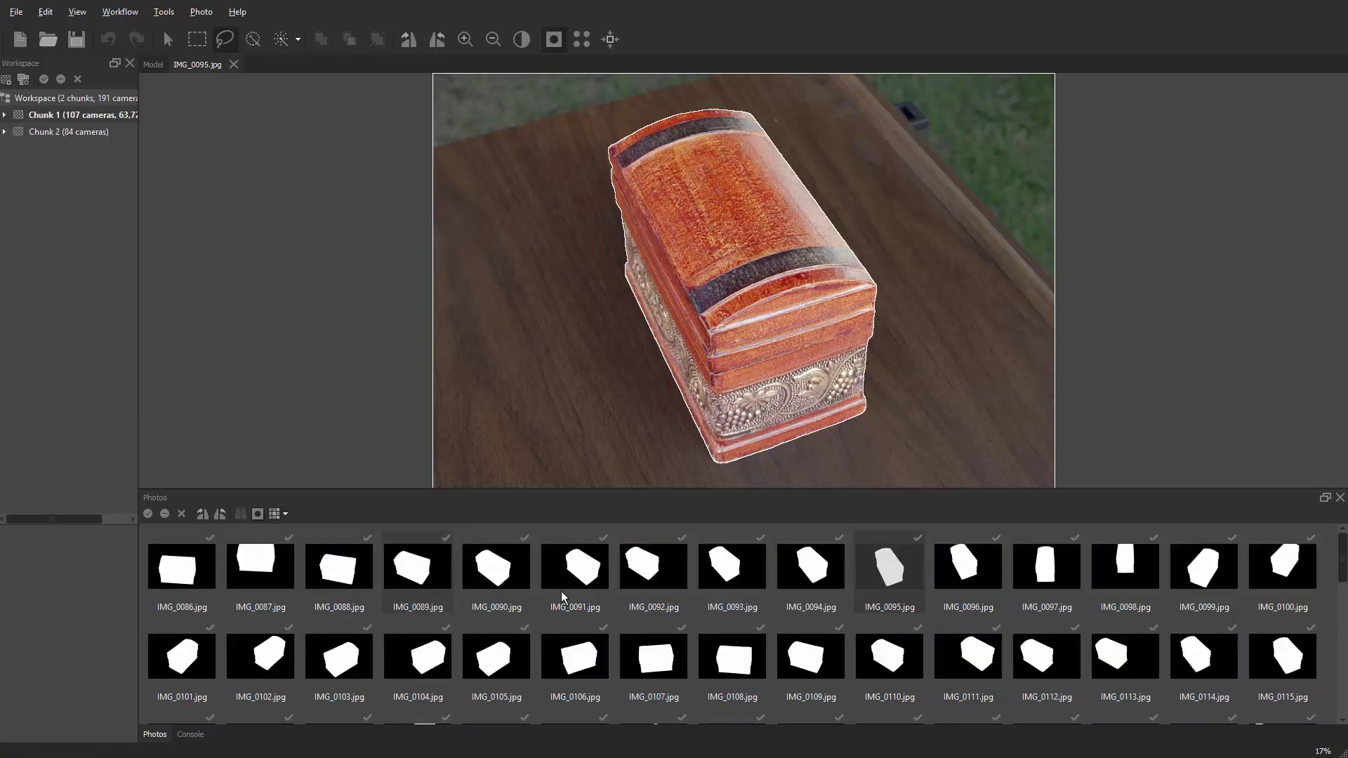
{"action": "scroll", "coordinate": [1263, 573], "scroll_direction": "down", "scroll_amount": 3}
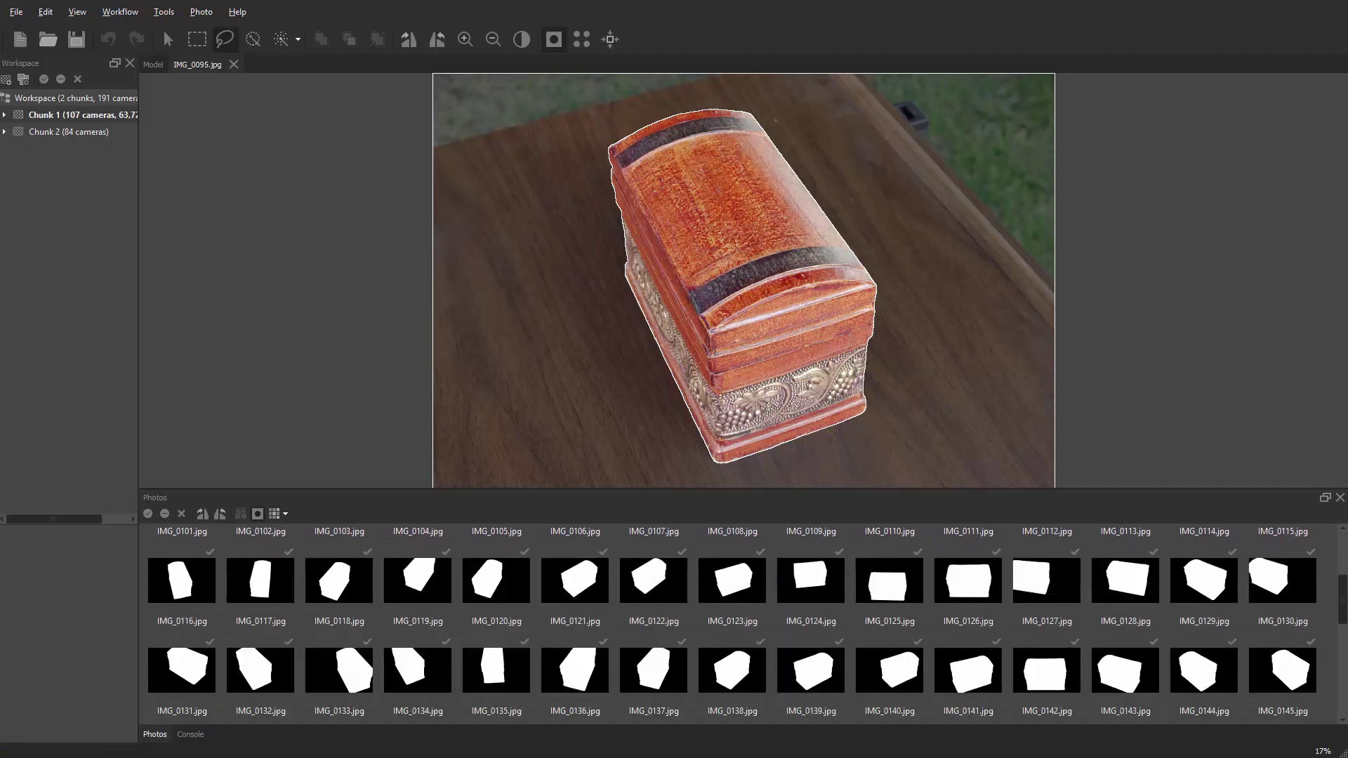
{"action": "scroll", "coordinate": [748, 624], "scroll_direction": "down", "scroll_amount": 5}
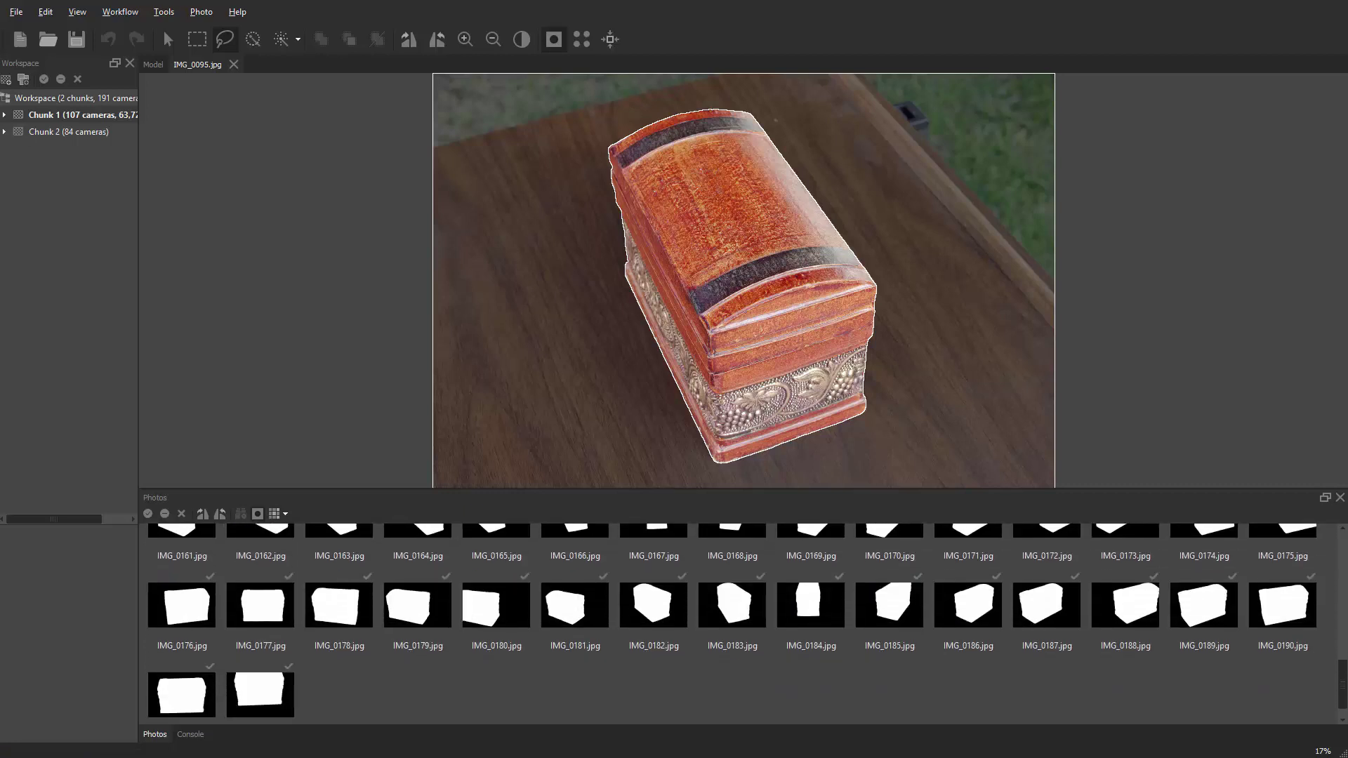
{"action": "scroll", "coordinate": [308, 528], "scroll_direction": "up", "scroll_amount": 6}
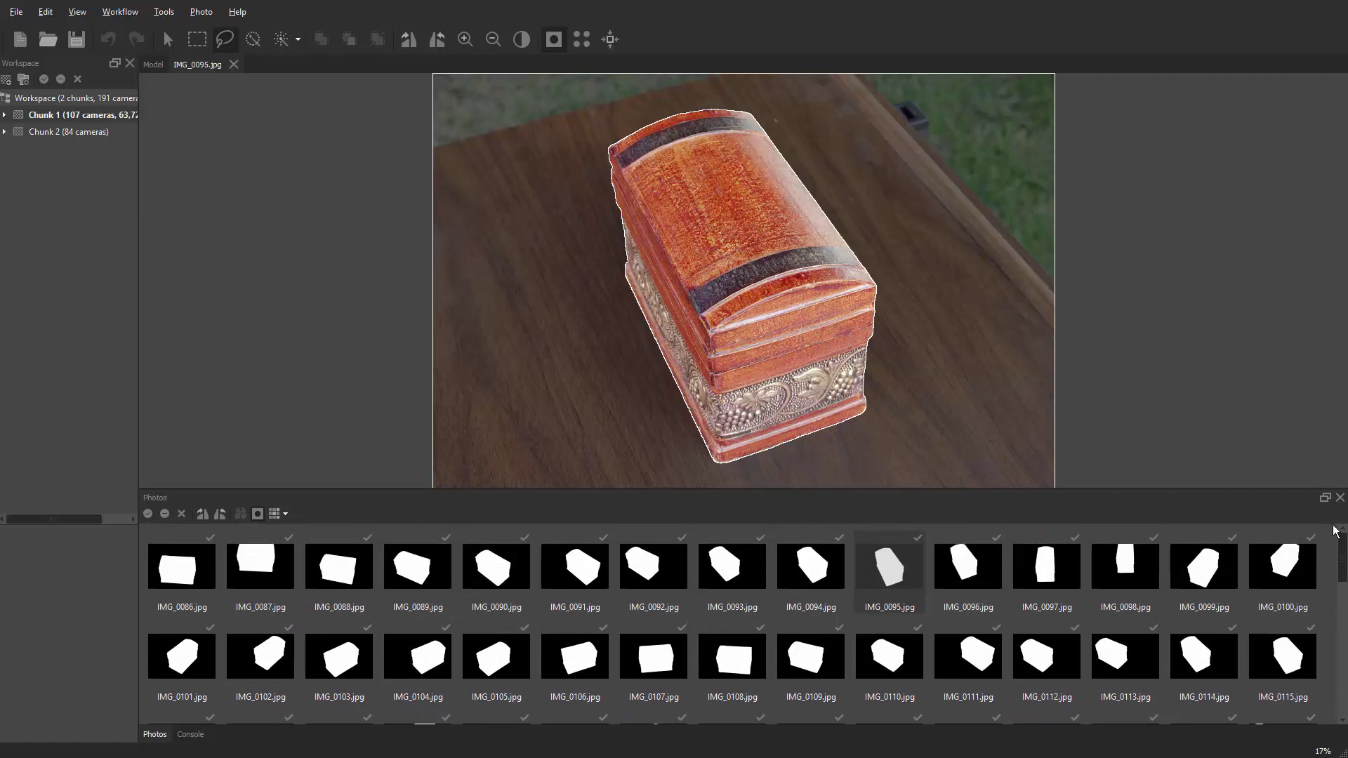
{"action": "left_click", "coordinate": [257, 513]}
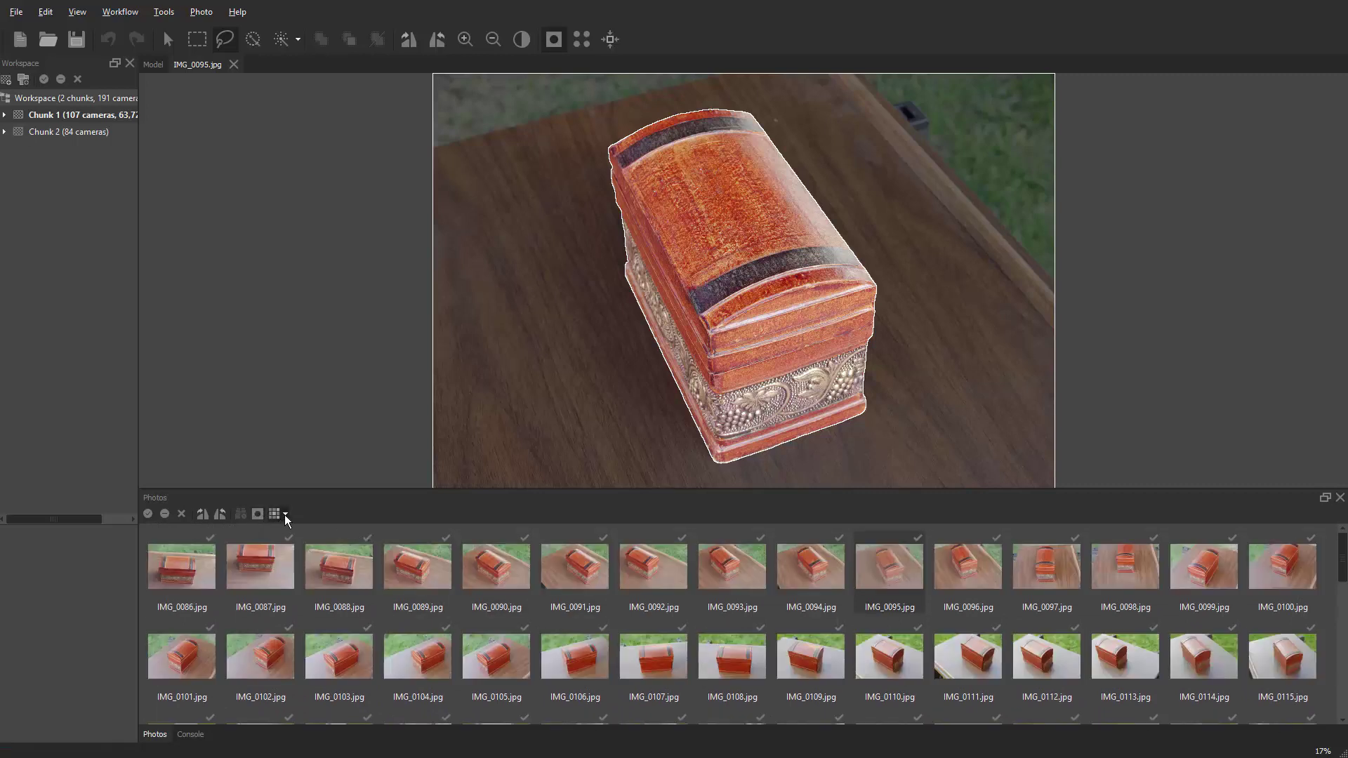
{"action": "left_click", "coordinate": [285, 515]}
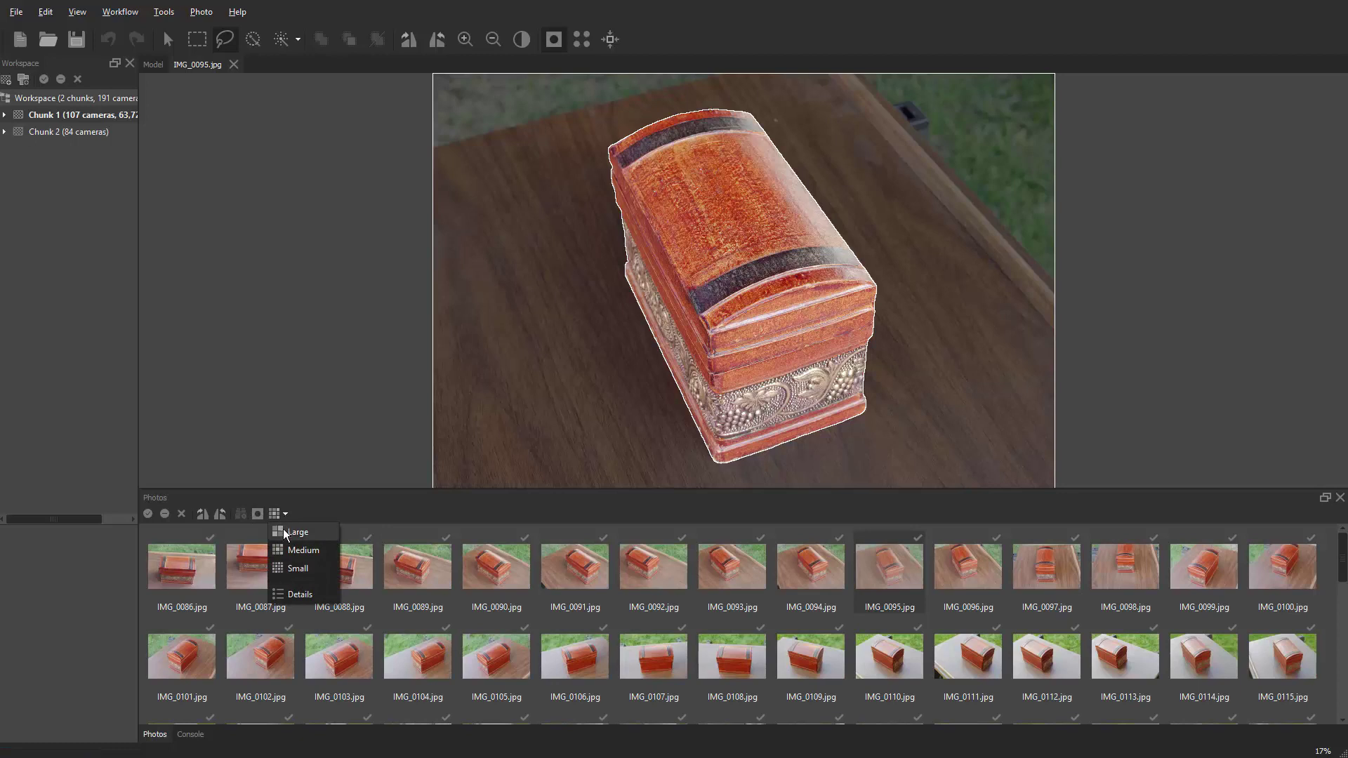
{"action": "left_click", "coordinate": [289, 535]}
{"action": "left_click", "coordinate": [281, 514]}
{"action": "left_click", "coordinate": [290, 551]}
{"action": "left_click", "coordinate": [281, 515]}
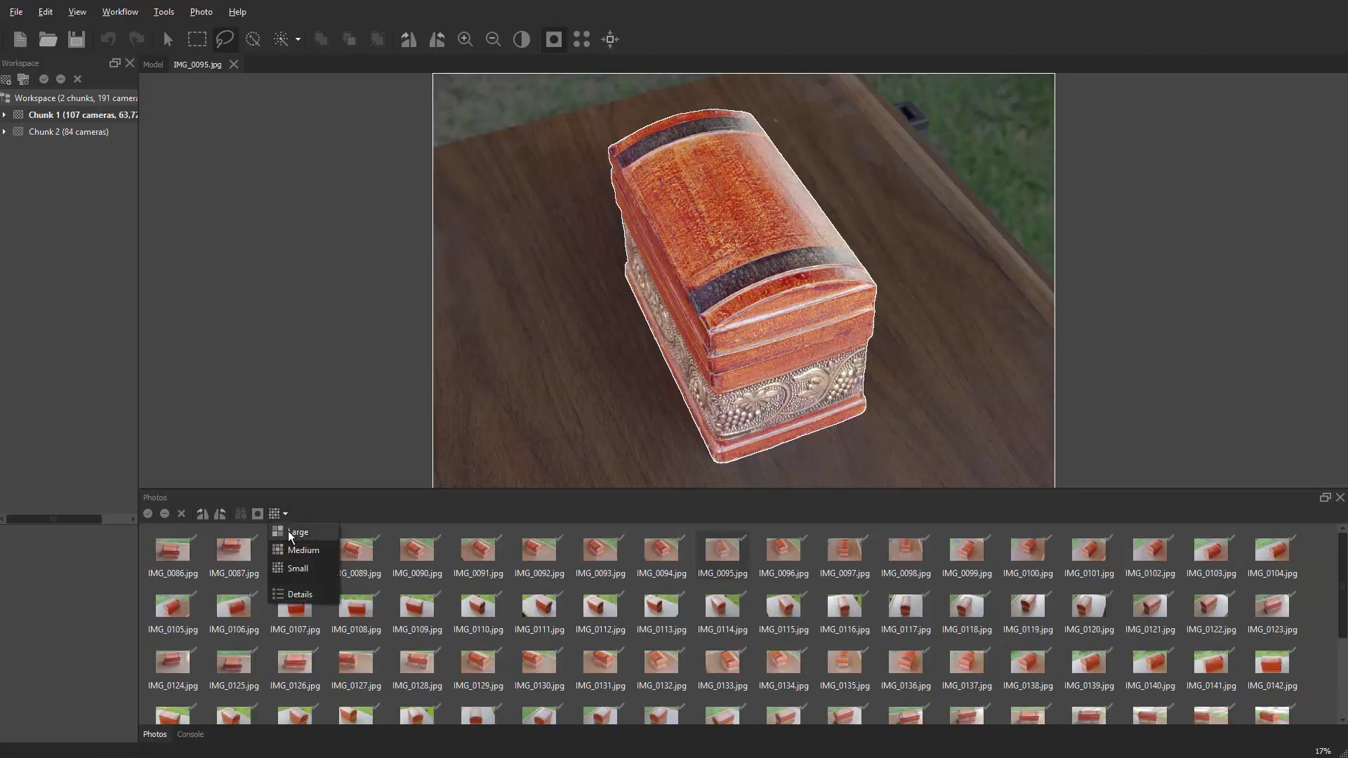
{"action": "left_click", "coordinate": [300, 595]}
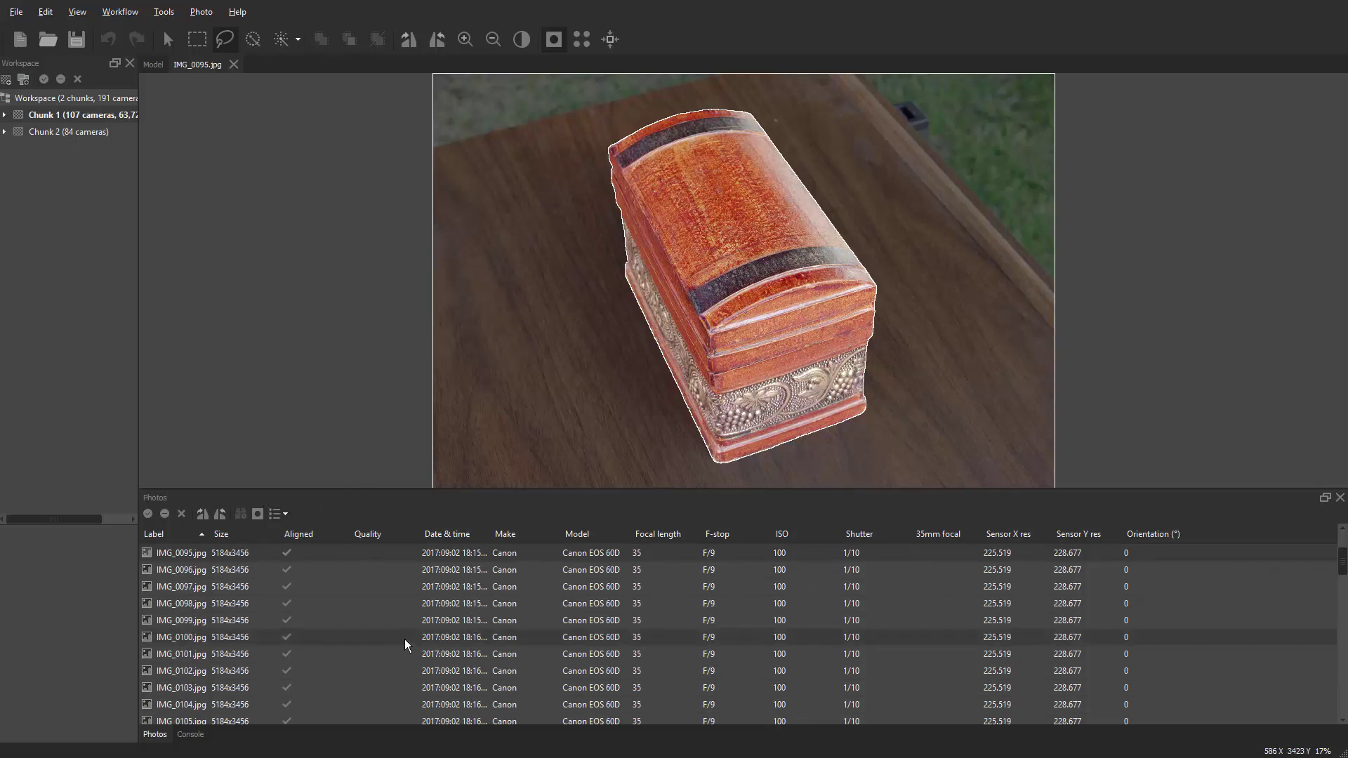
{"action": "left_click", "coordinate": [279, 515]}
{"action": "left_click", "coordinate": [302, 551]}
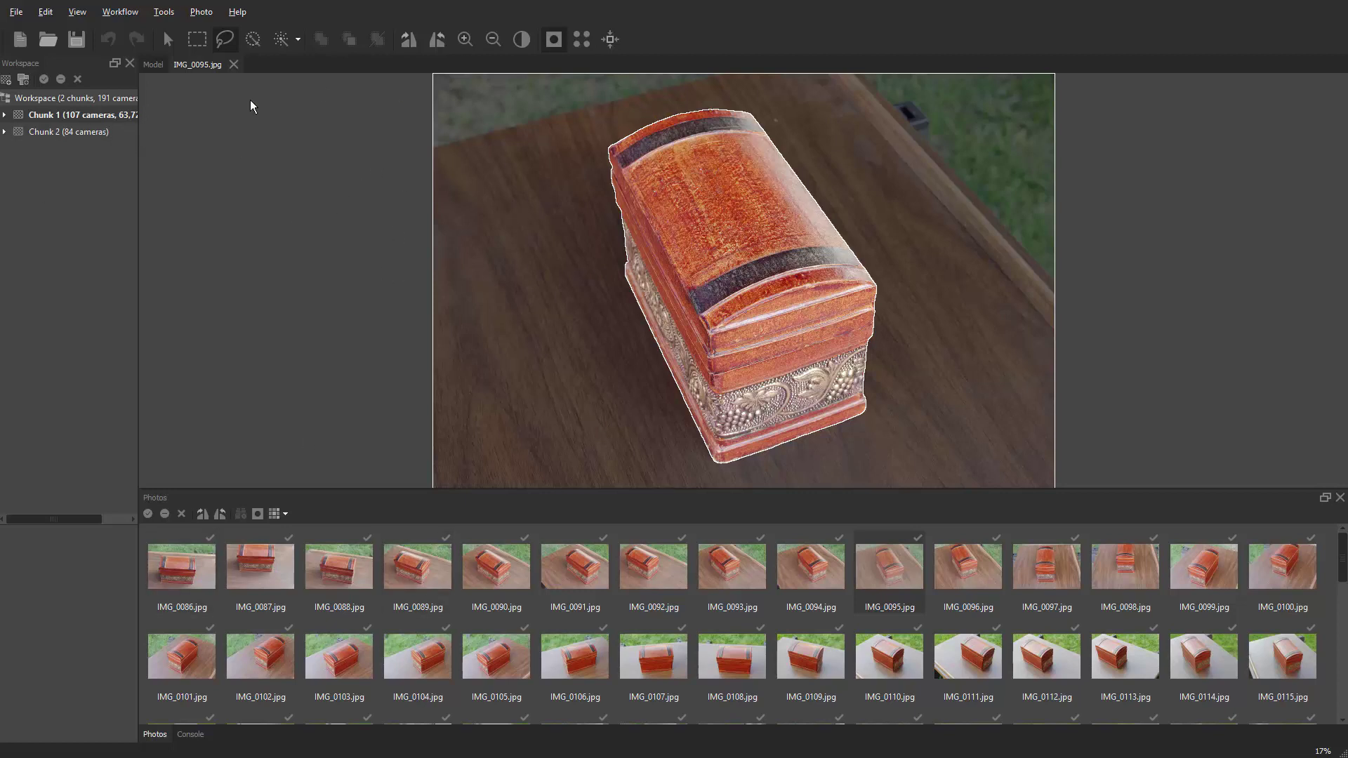
Close IMG_0095, clear the photo selection and expand Chunk 2 in the Workspace
{"action": "left_click", "coordinate": [233, 65]}
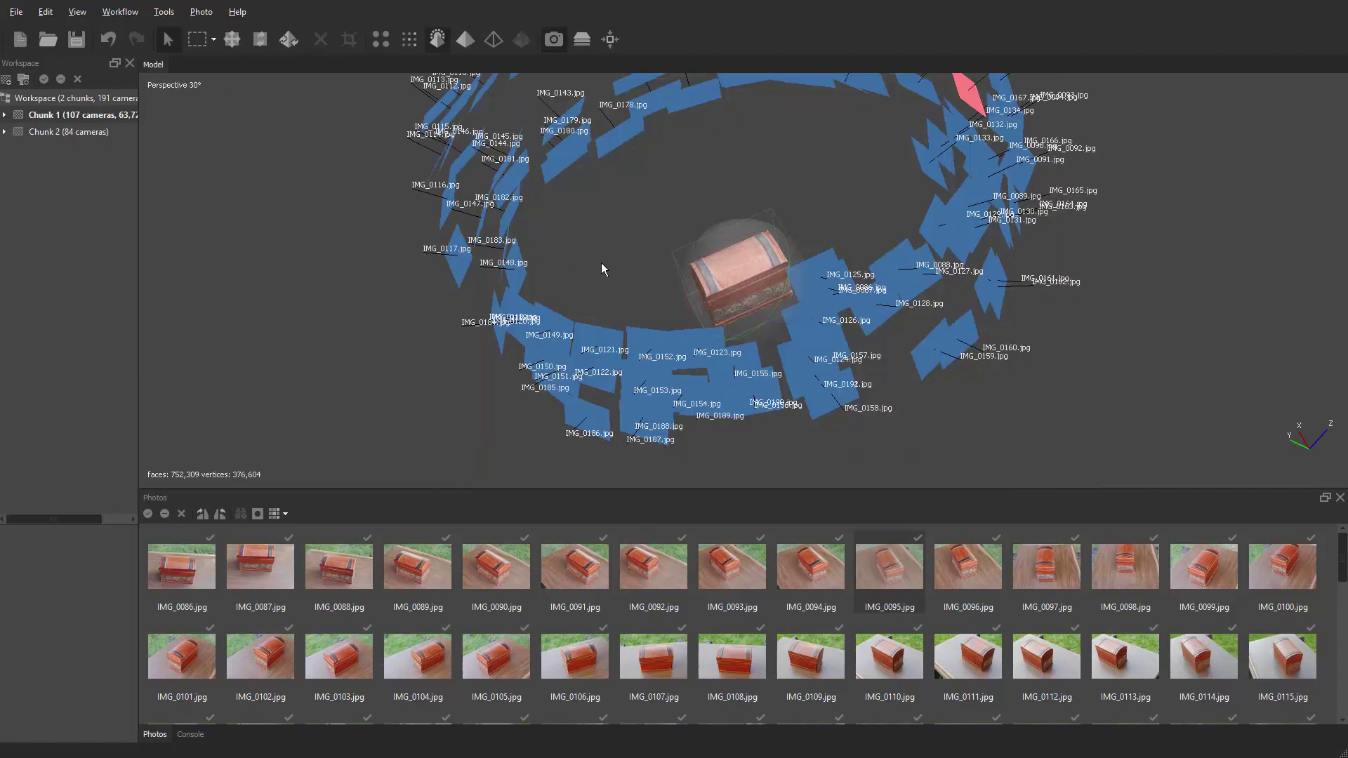
{"action": "left_click", "coordinate": [65, 122]}
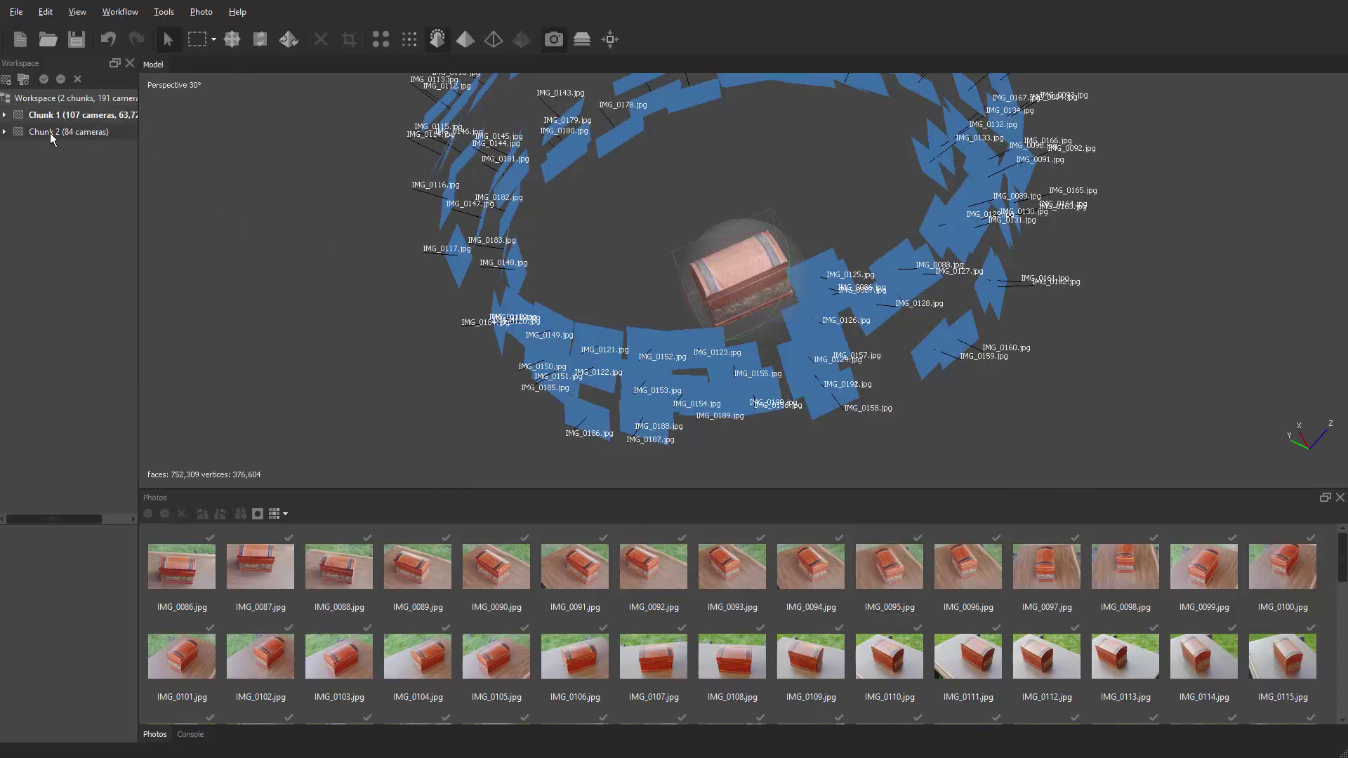
{"action": "left_click", "coordinate": [4, 131]}
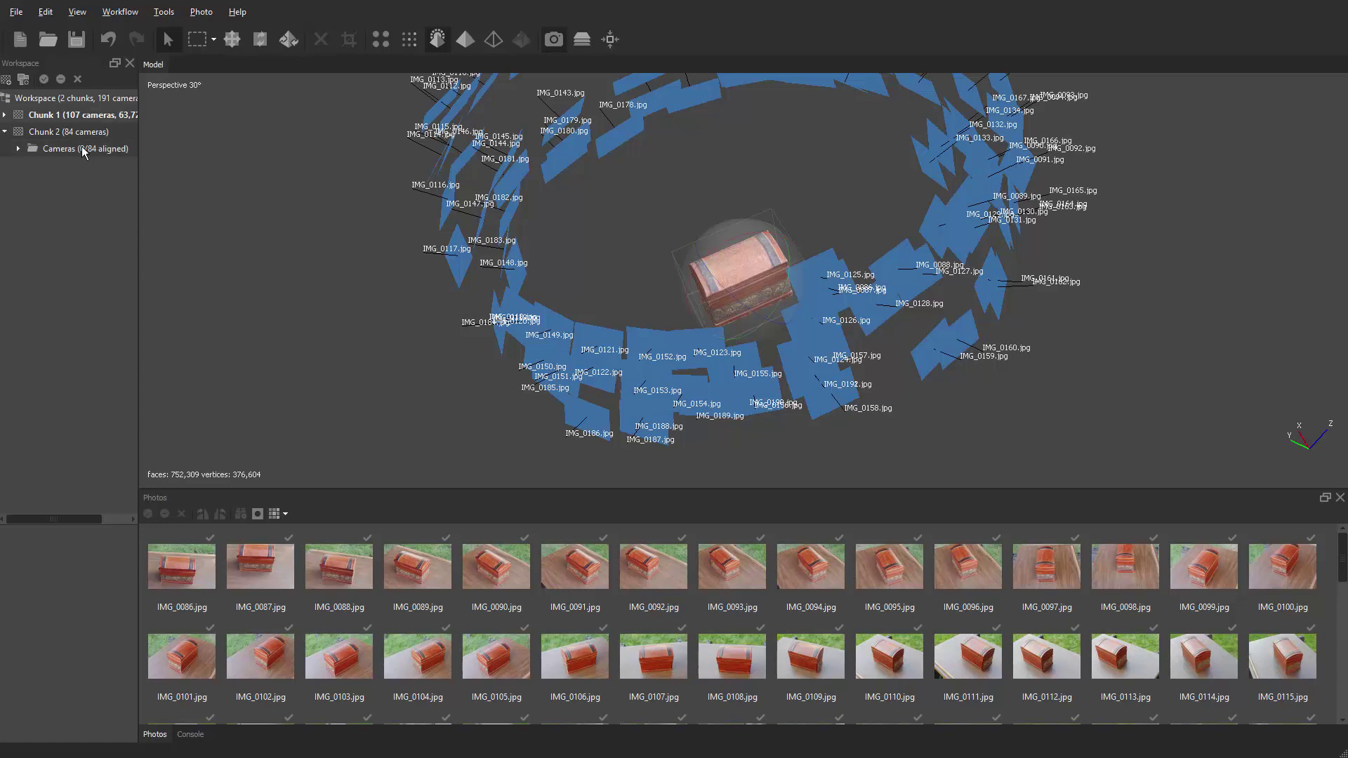